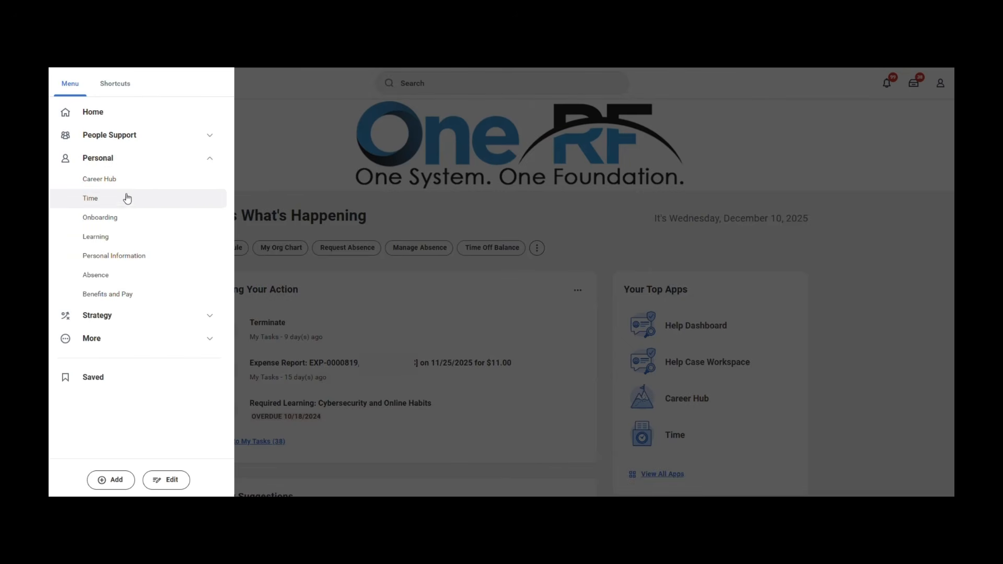
Open this week's time entry calendar and record 7 hours of Regular time for Monday, 12/08/2025
left_click(126, 198)
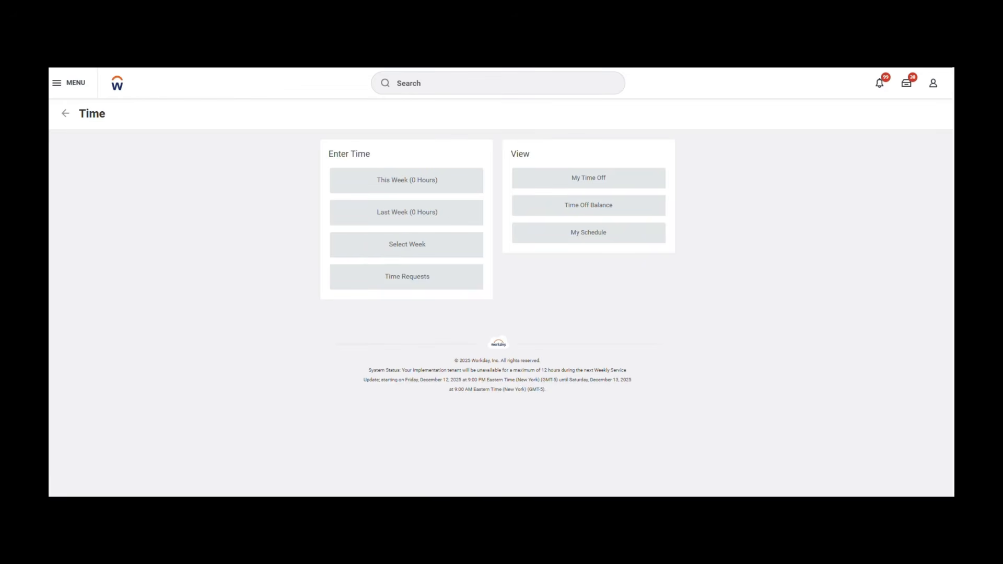
left_click(434, 180)
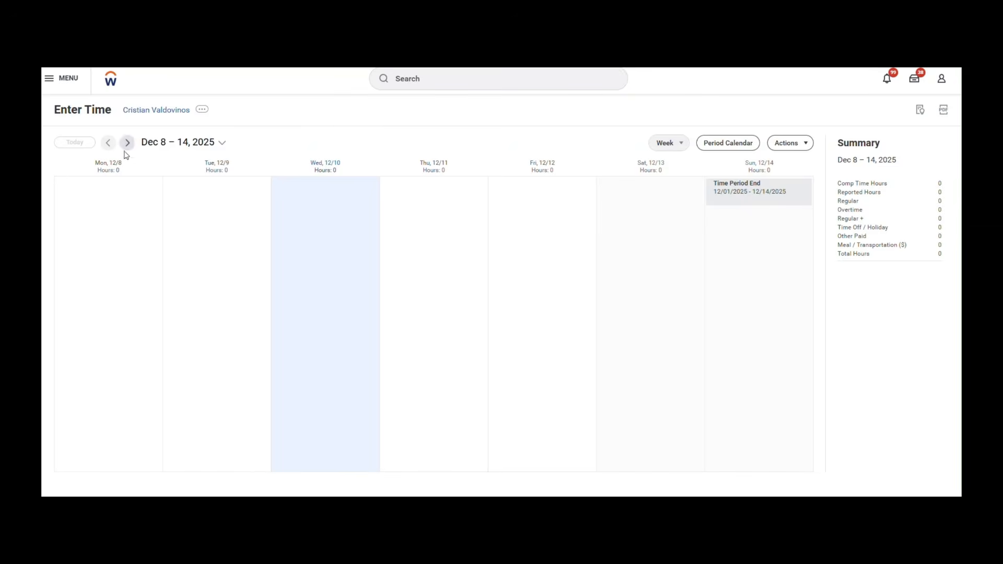
left_click(109, 189)
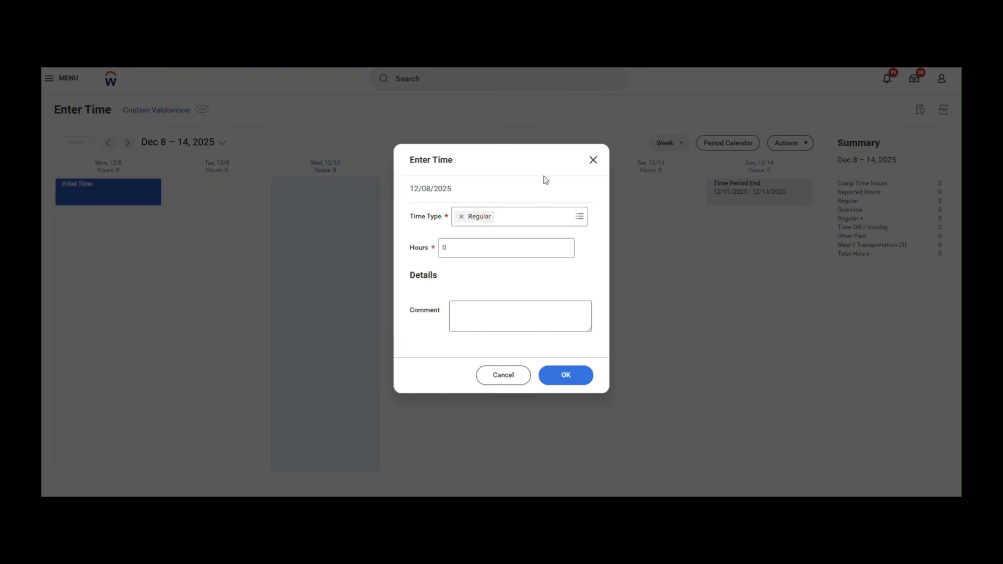
left_click(580, 218)
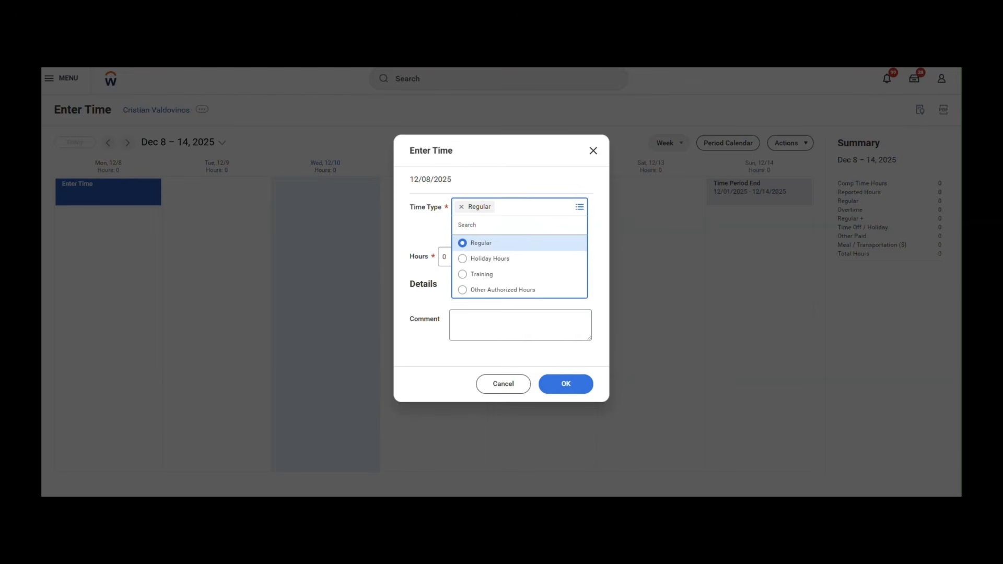
left_click(484, 243)
left_click(486, 243)
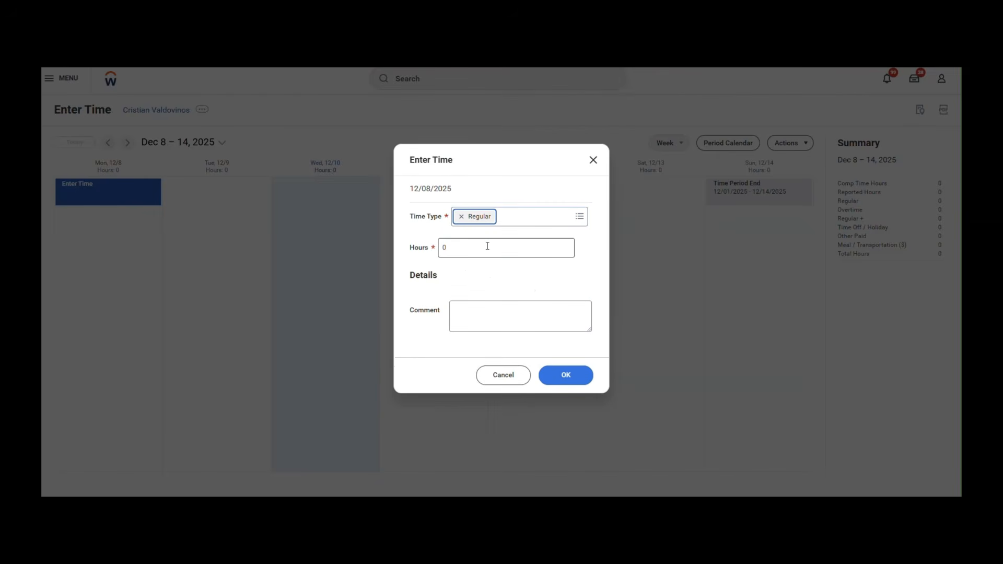
left_click_drag(488, 245, 438, 253)
type("7")
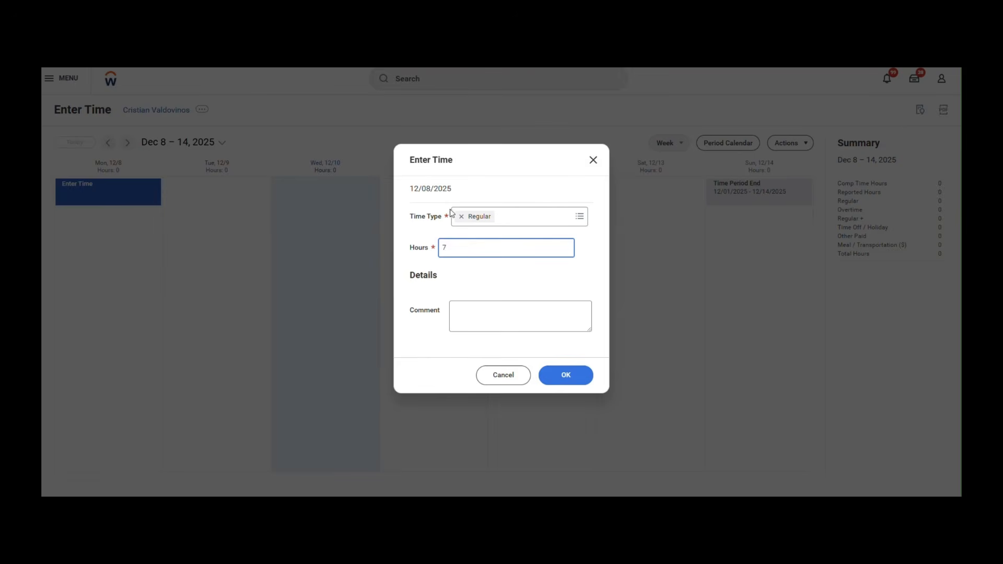
left_click(486, 263)
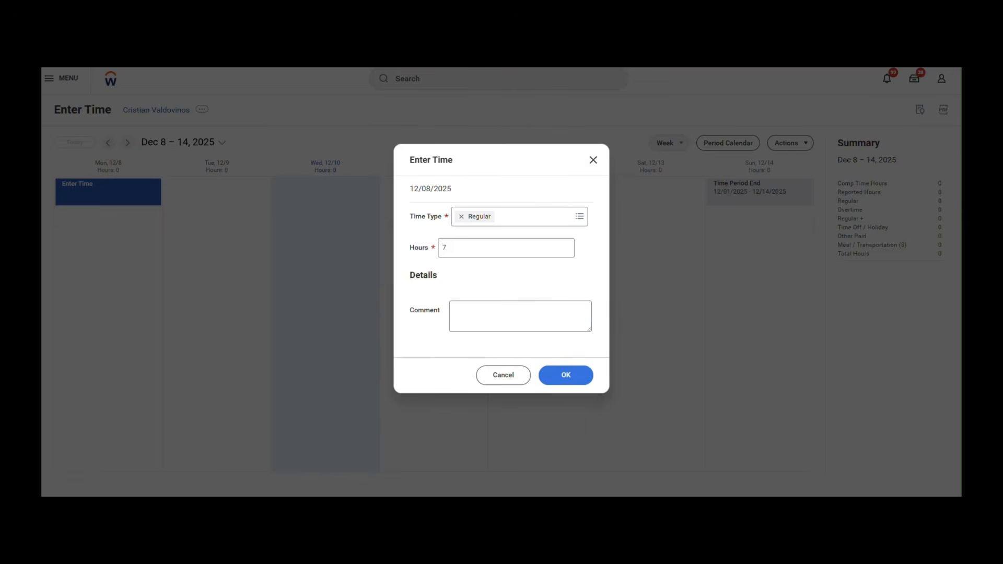
left_click(581, 382)
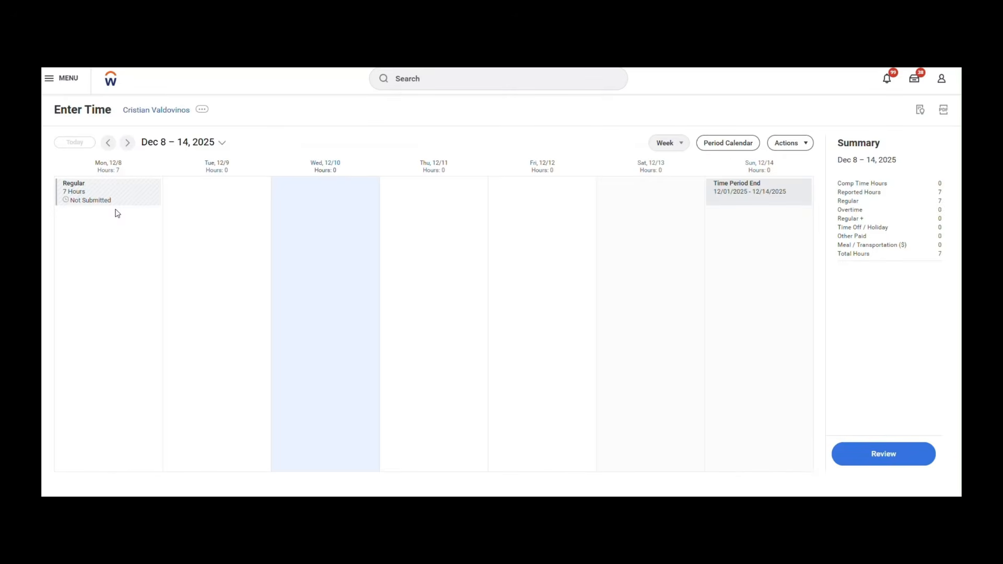
Record 7 hours of Regular time each for Tuesday, 12/09/2025 and Wednesday, 12/10/2025
left_click(213, 193)
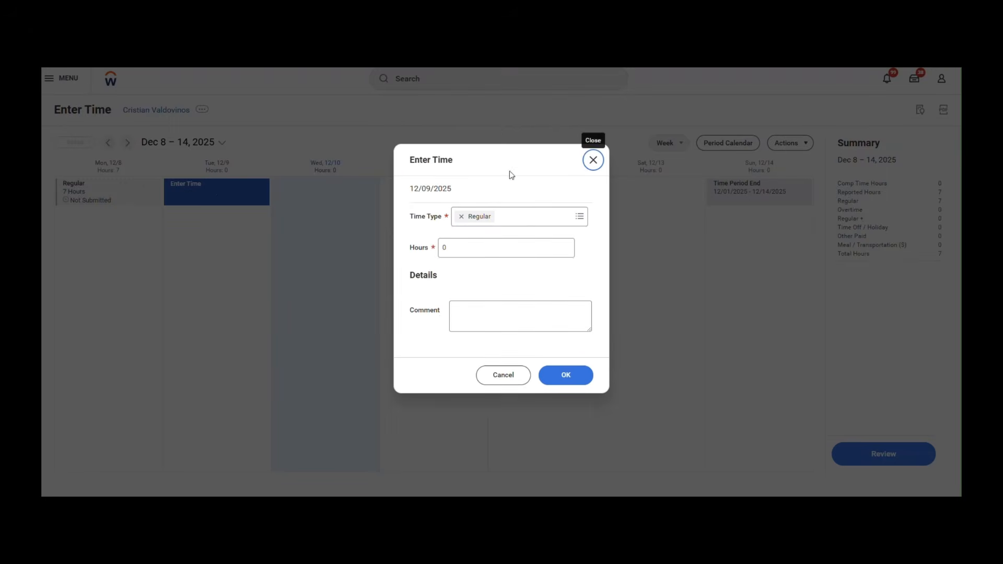
left_click(501, 247)
type("7")
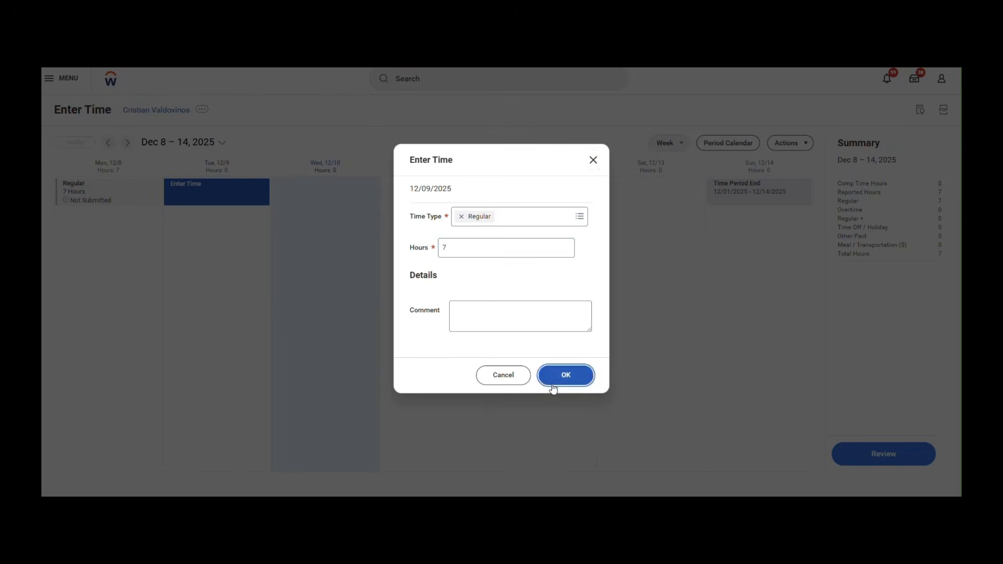
left_click(552, 382)
left_click(343, 202)
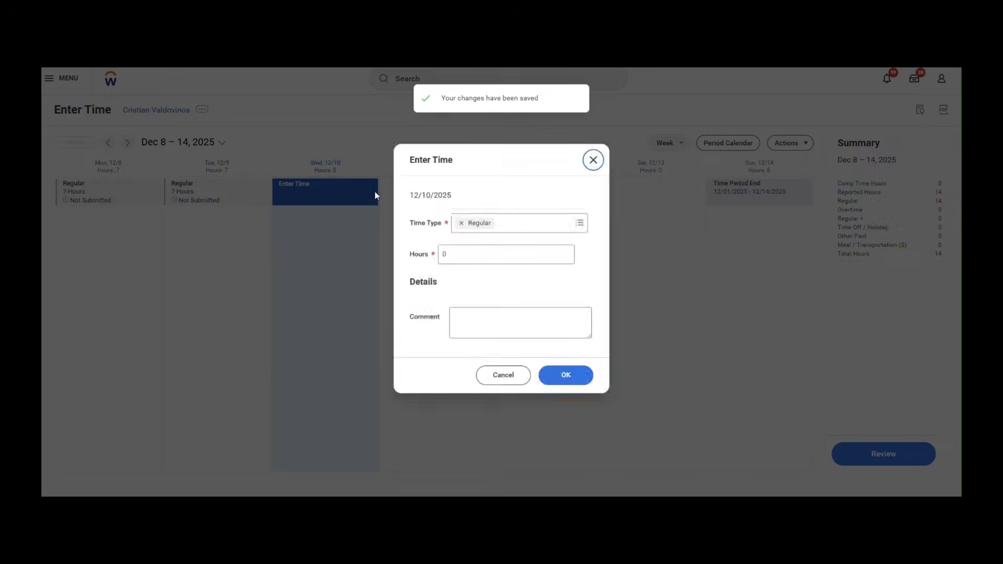
left_click(487, 251)
type("7")
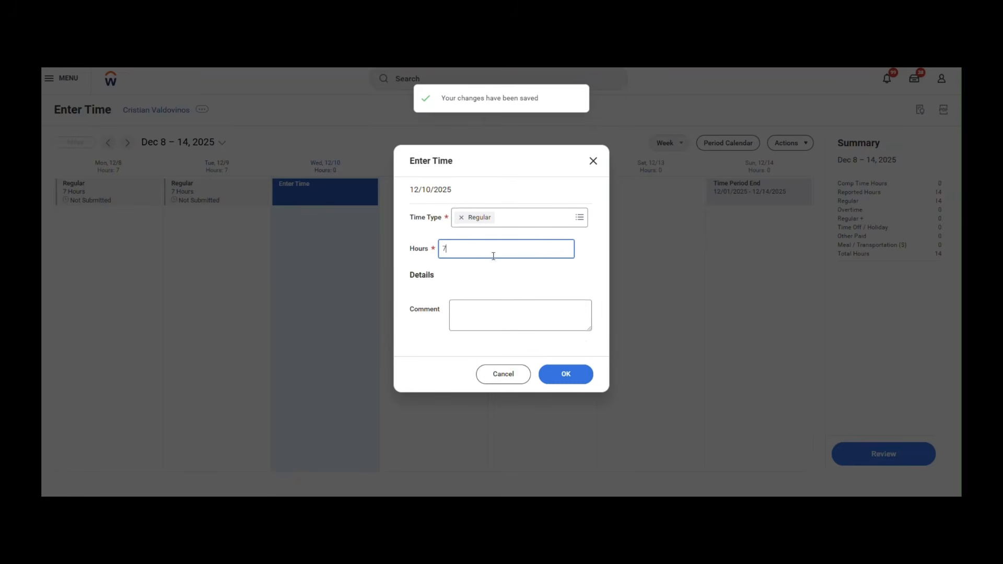
left_click(579, 374)
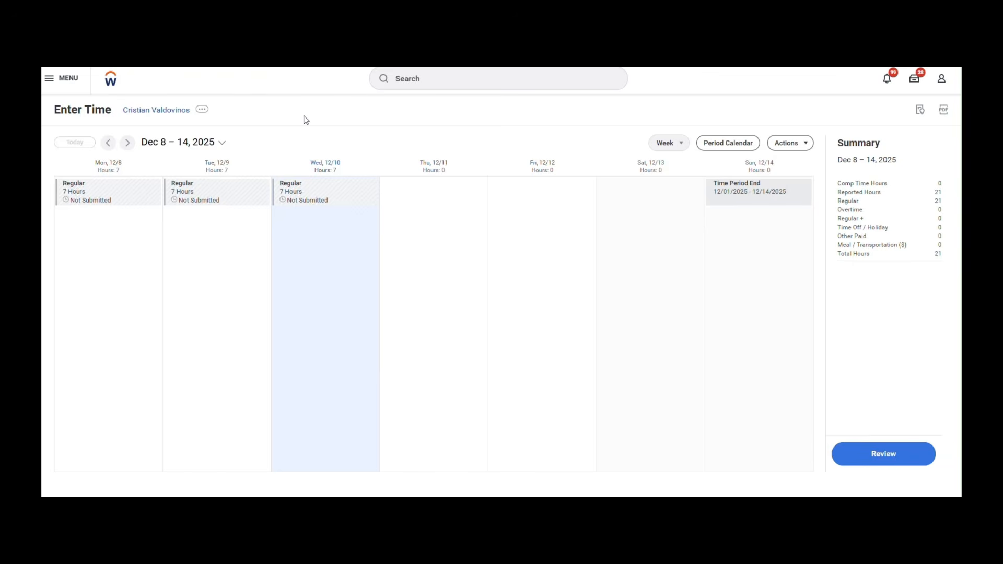
Go back to the week of Dec 1 – 7, 2025 and switch to the two-week period calendar
left_click(109, 147)
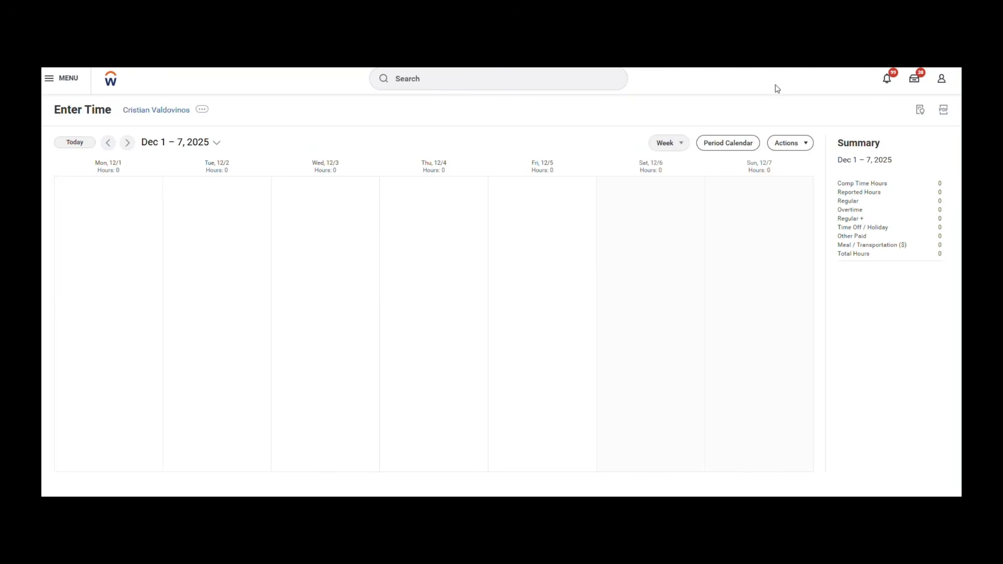
left_click(744, 143)
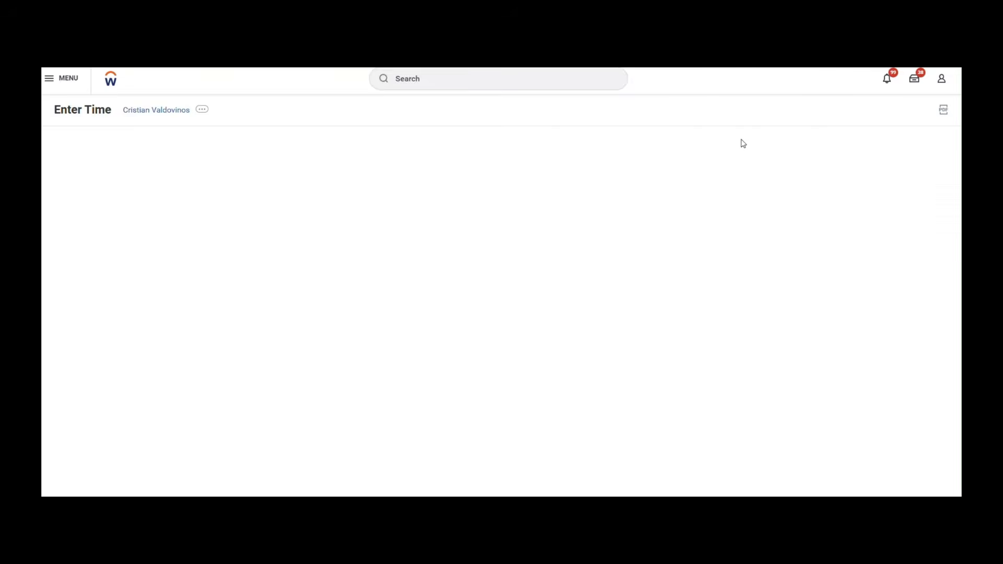
scroll(521, 205, "down", 1)
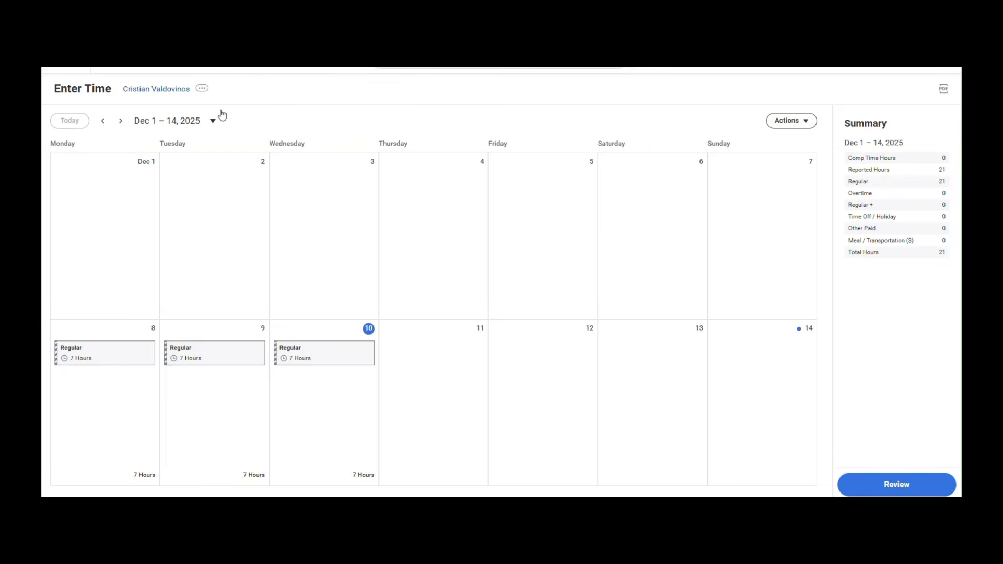
Record 7 hours of Regular time for each day from December 1 to 5, 2025 and send the period to review
left_click(103, 174)
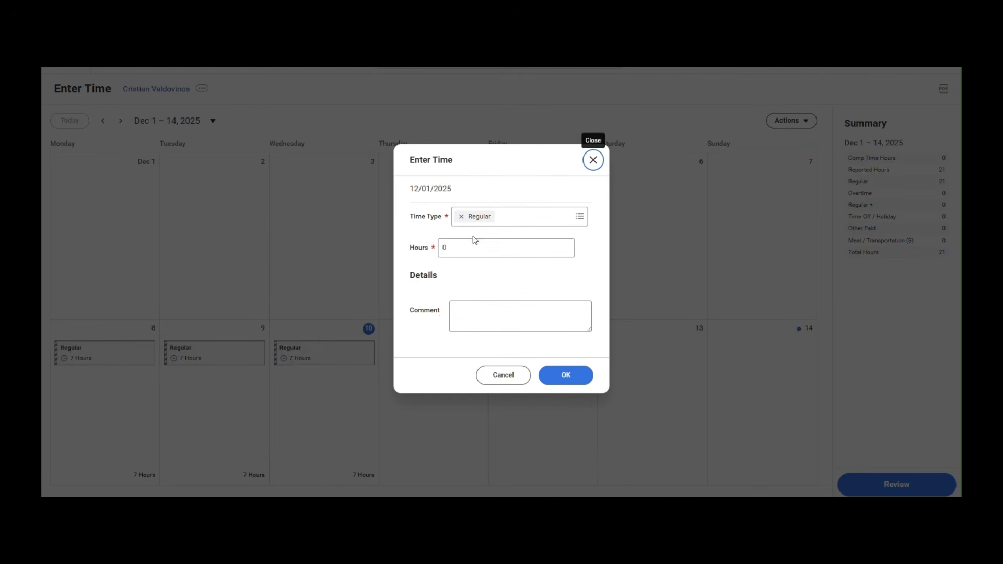
left_click(468, 245)
key("BackSpace")
type("7")
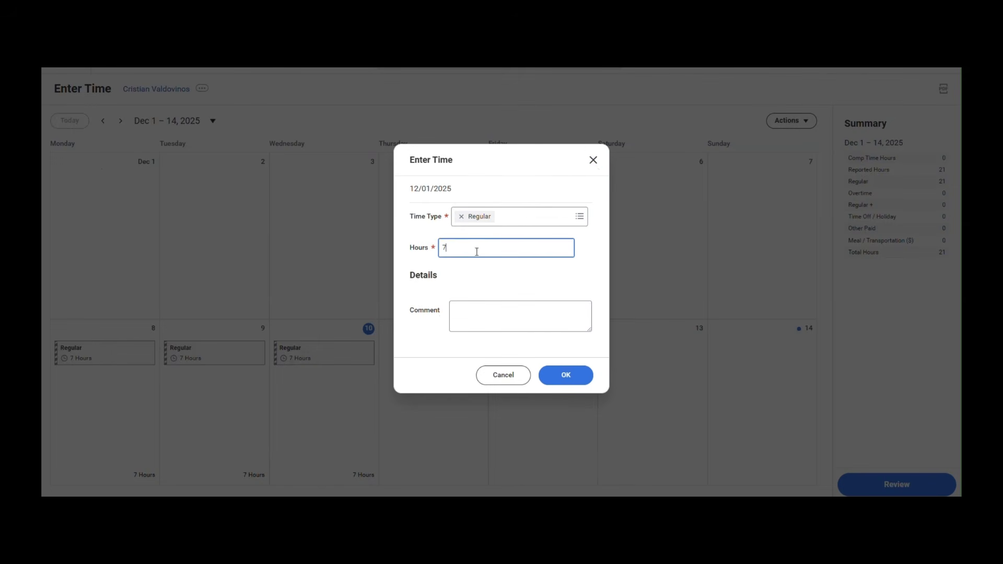
left_click(574, 376)
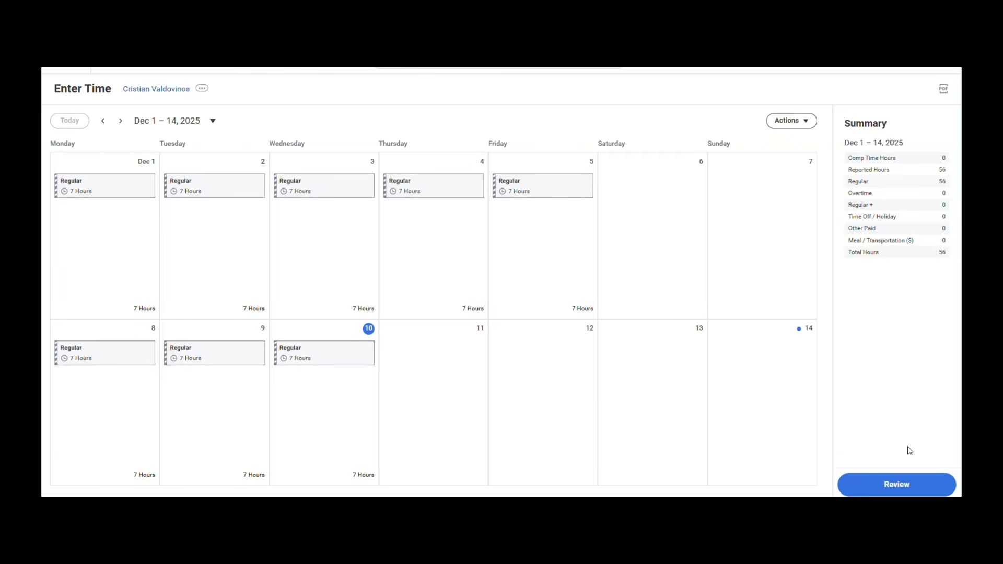
left_click(907, 486)
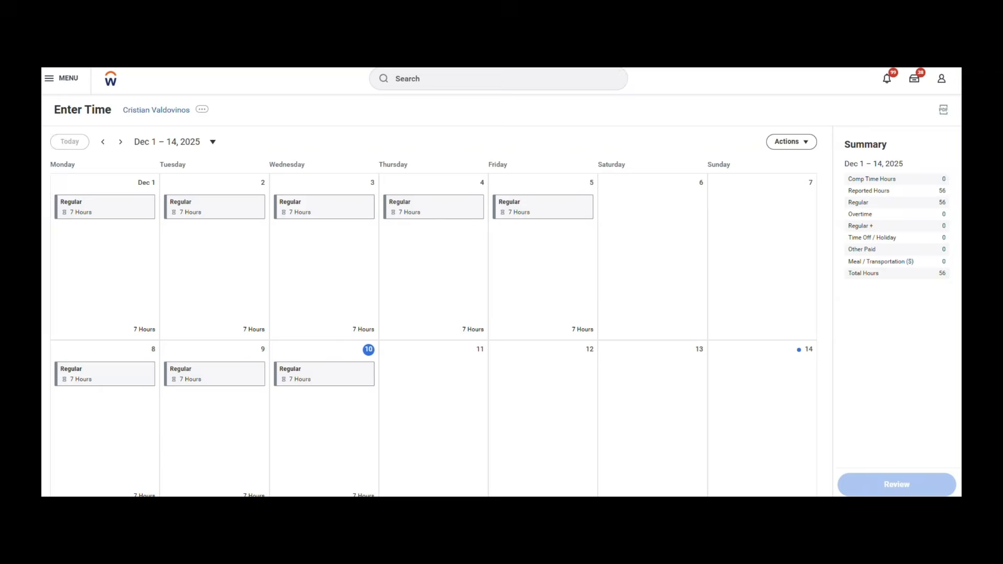
Change the calendar to the pay period starting November 3, 2025
left_click(196, 147)
left_click(220, 163)
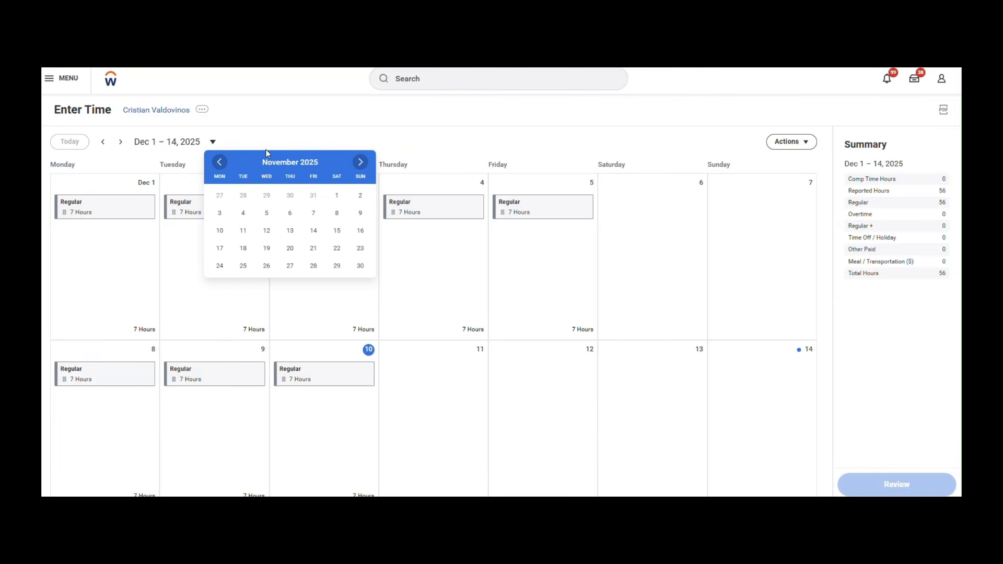
left_click(220, 212)
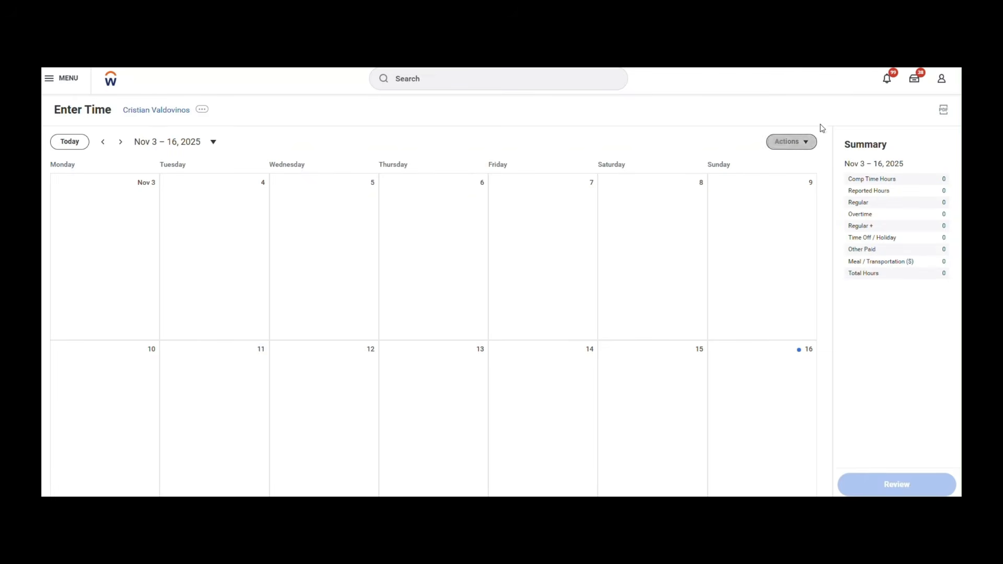
Auto-fill the week 11/03/2025 - 11/09/2025 with the hours from the prior week 10/06/2025 - 10/12/2025
left_click(799, 148)
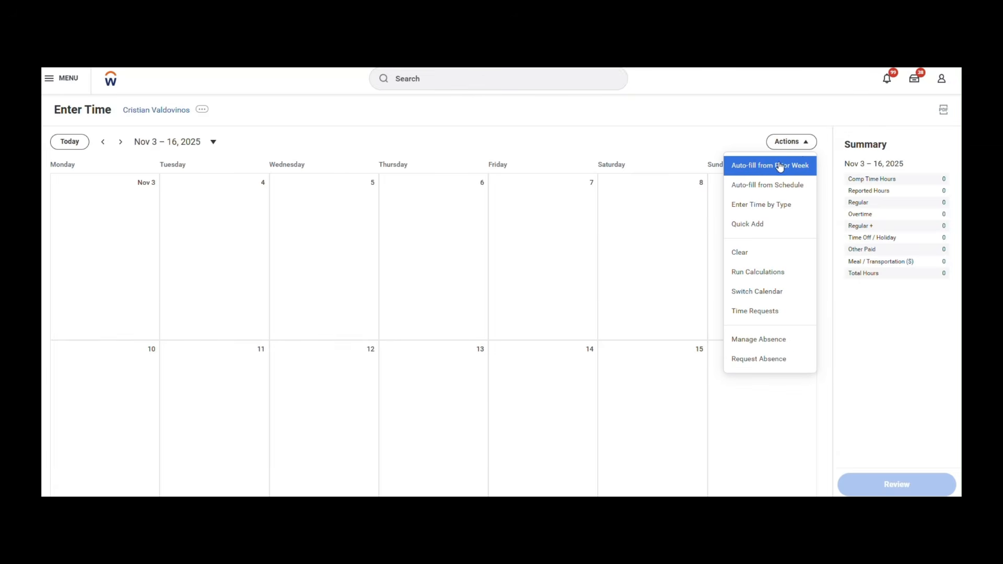
left_click(780, 168)
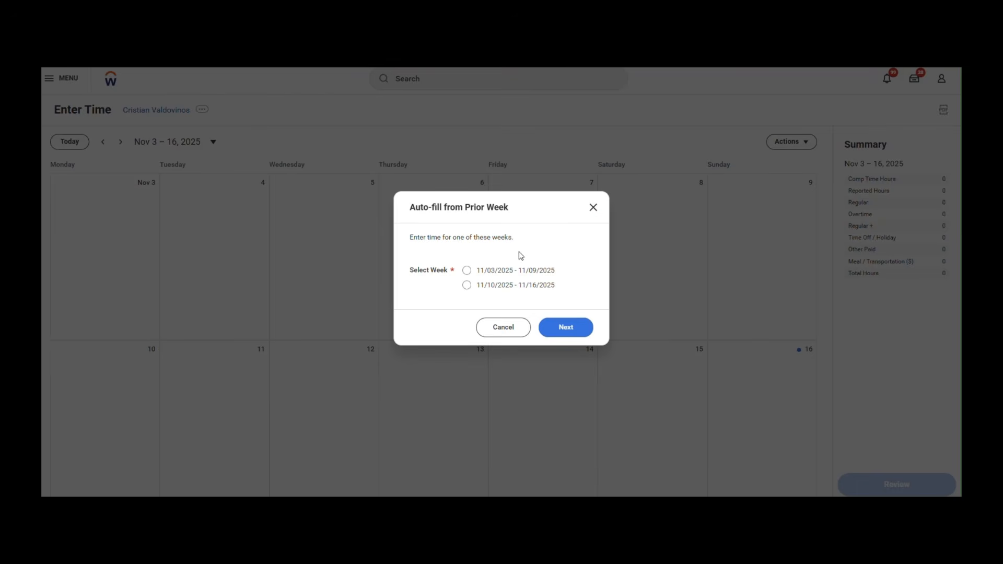
left_click(467, 271)
left_click(577, 328)
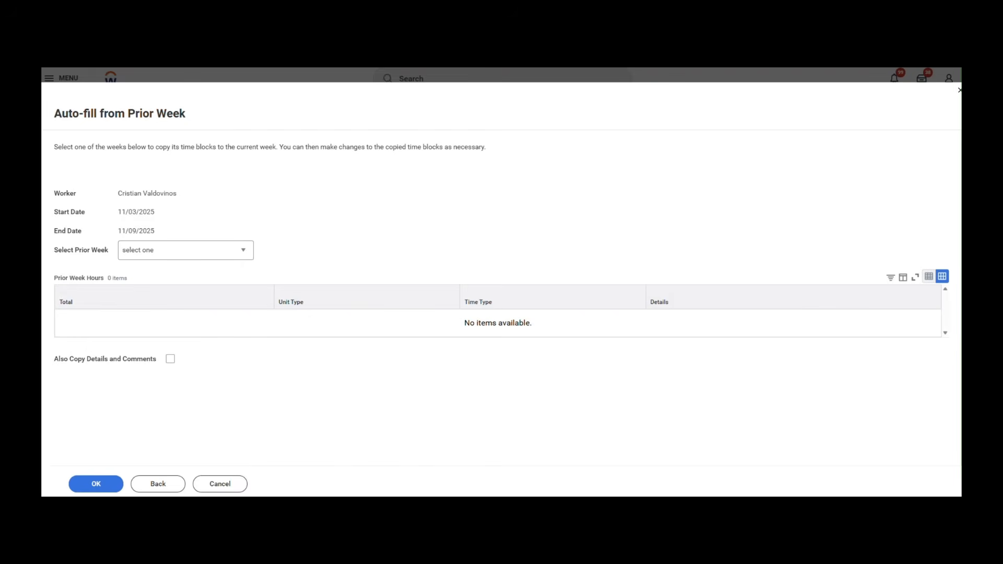
left_click(223, 254)
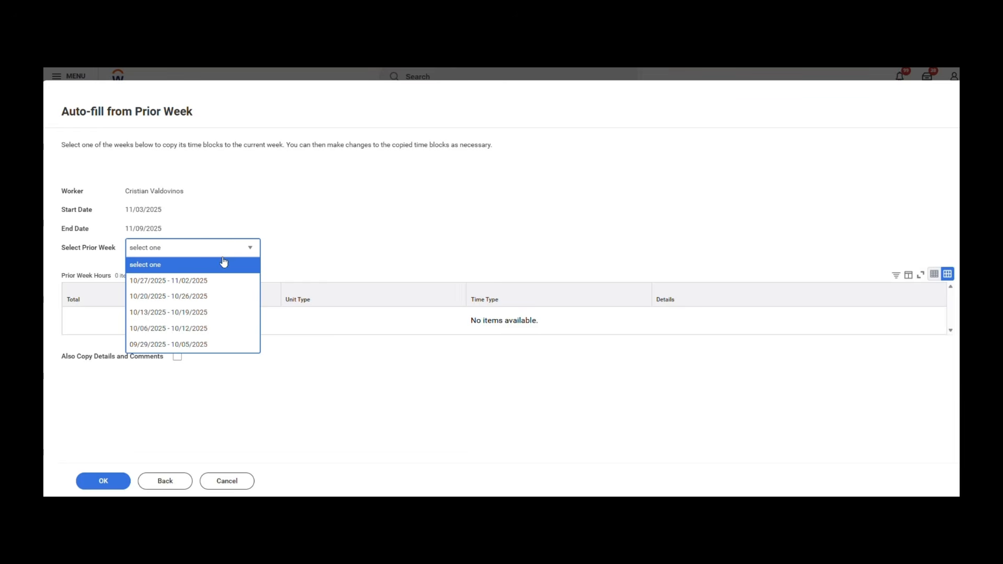
left_click(189, 329)
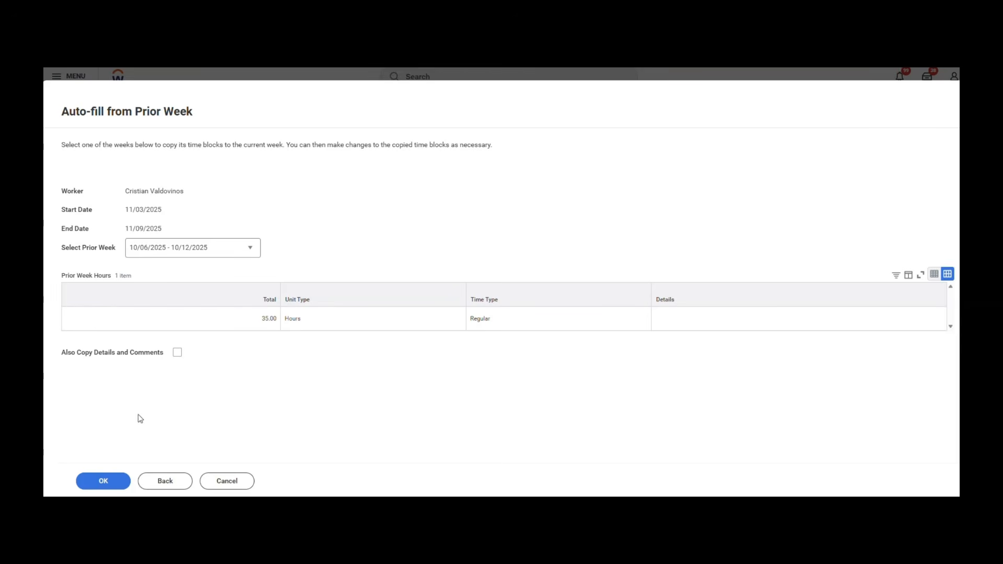
left_click(104, 481)
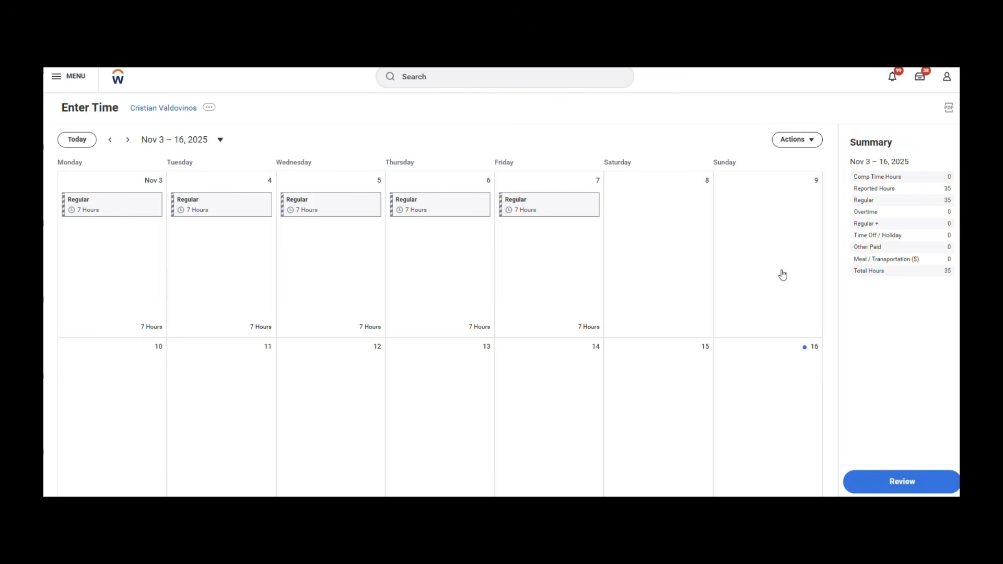
Auto-fill the week 11/10/2025 - 11/16/2025 with the hours from the prior week 10/06/2025 - 10/12/2025
left_click(791, 142)
left_click(778, 170)
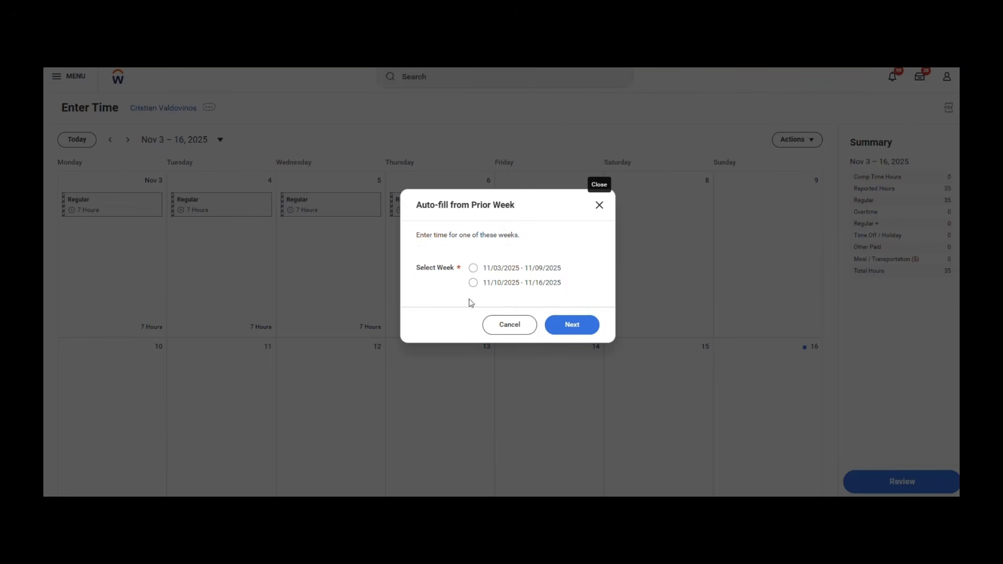
left_click(473, 282)
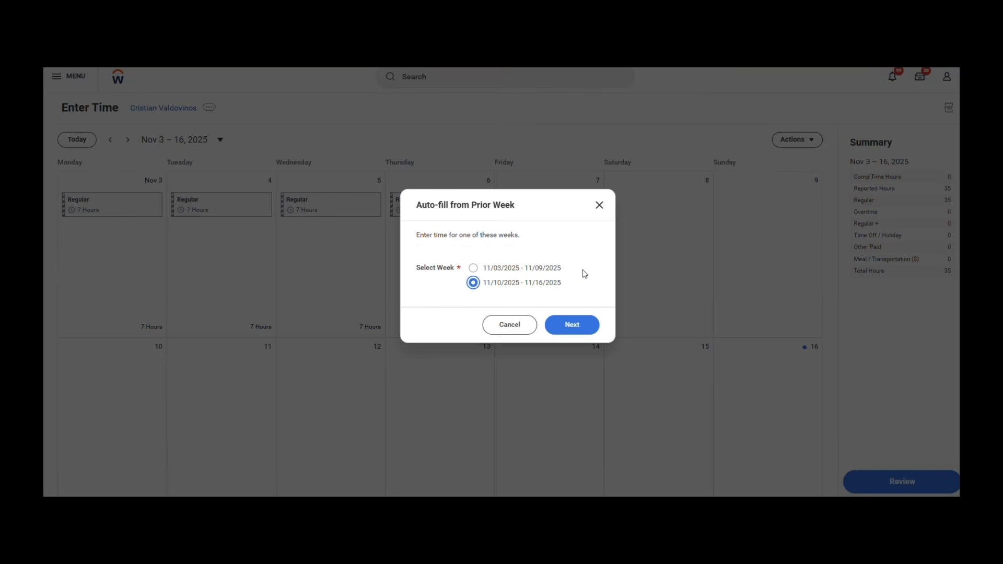
left_click(577, 324)
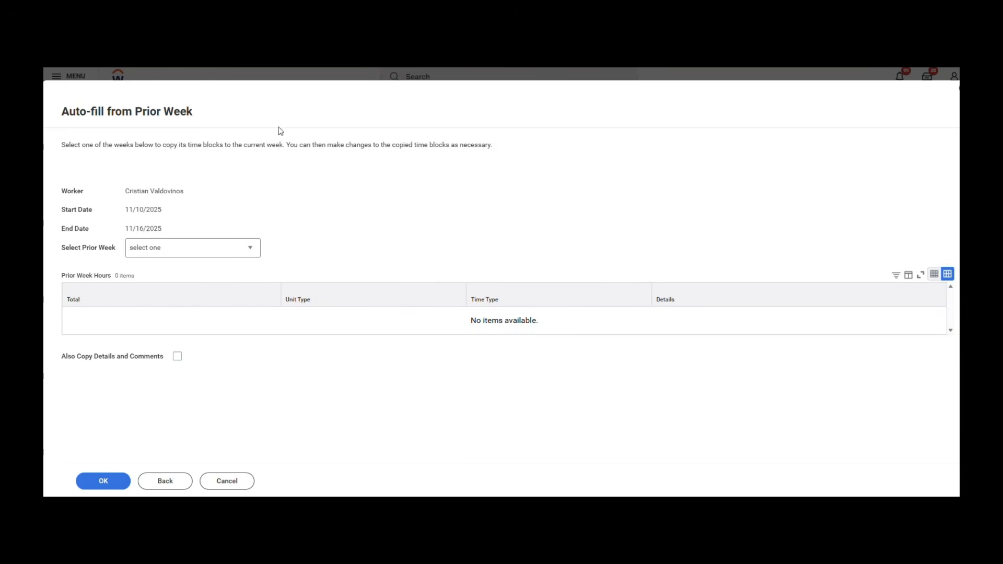
left_click(213, 248)
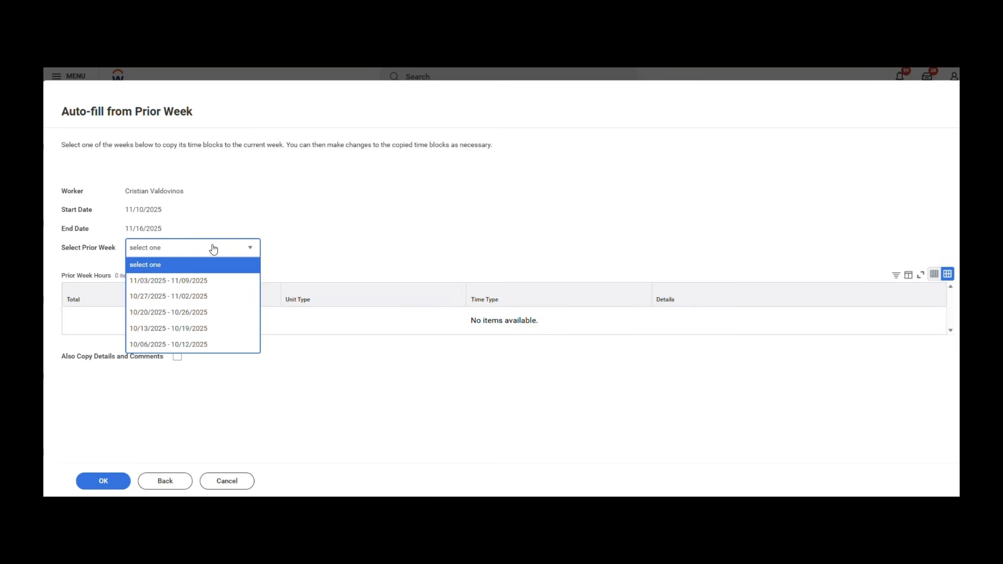
left_click(213, 343)
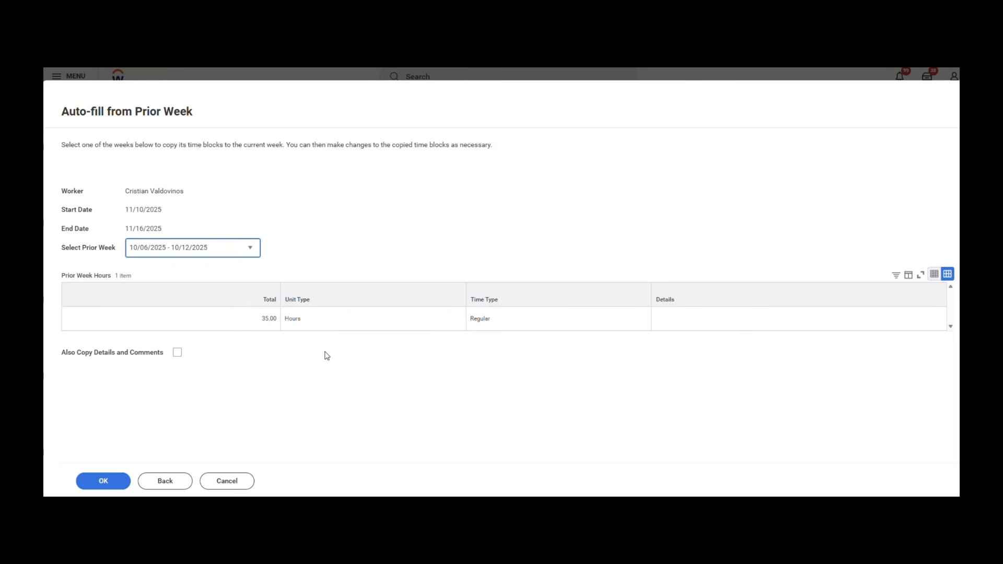
left_click(102, 480)
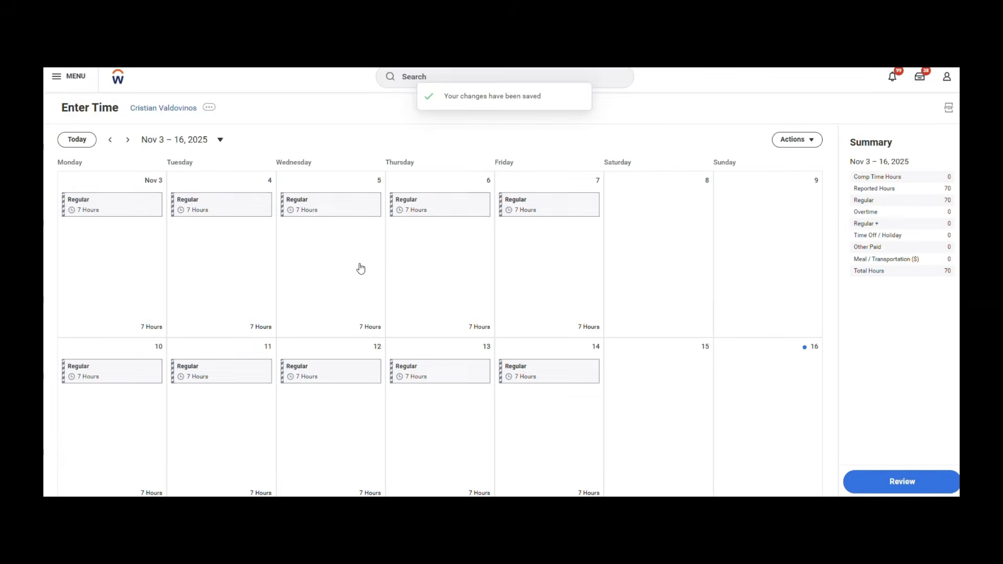
scroll(358, 269, "down", 1)
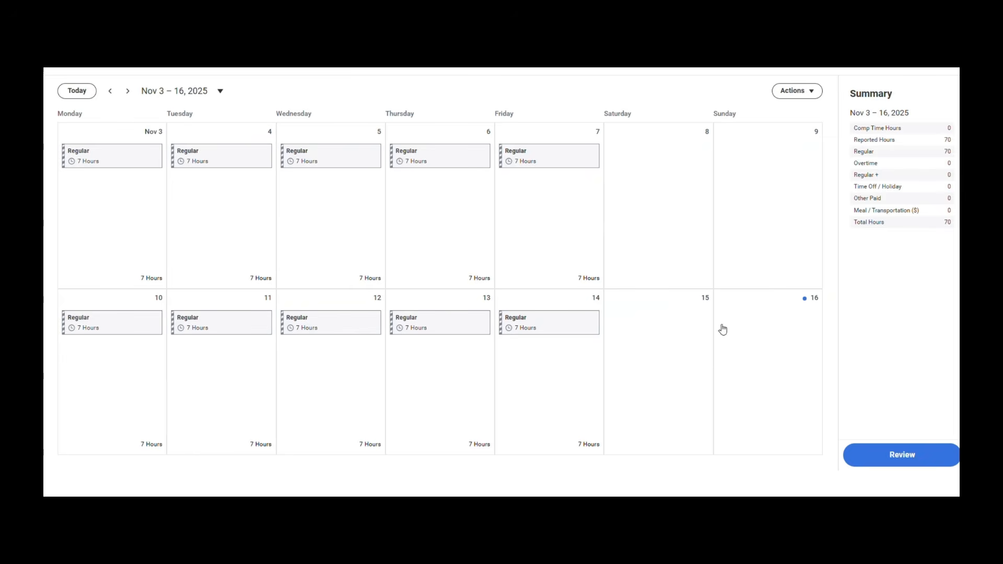
Review the November 3 – 16, 2025 pay period and submit its hours for approval
left_click(908, 459)
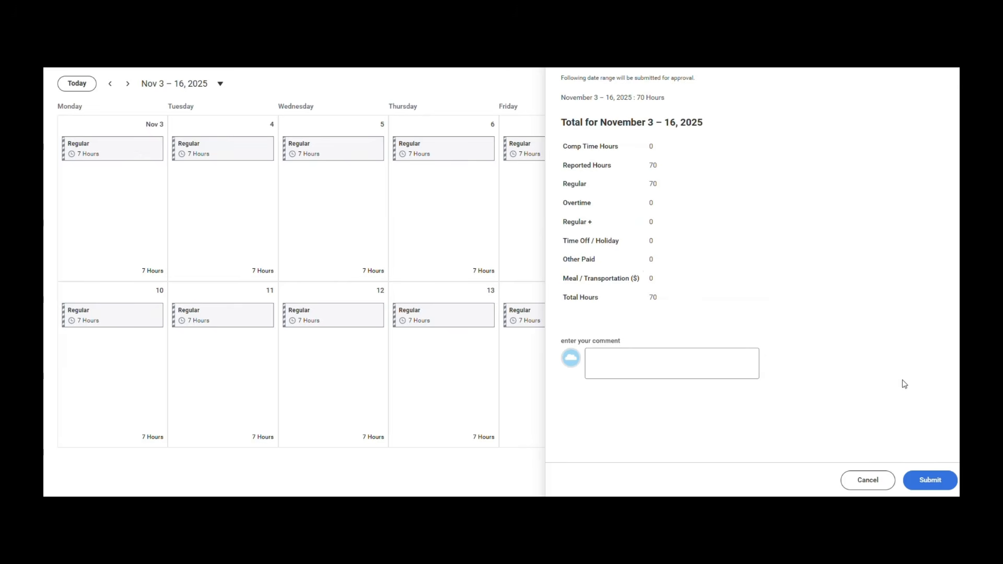
left_click(935, 485)
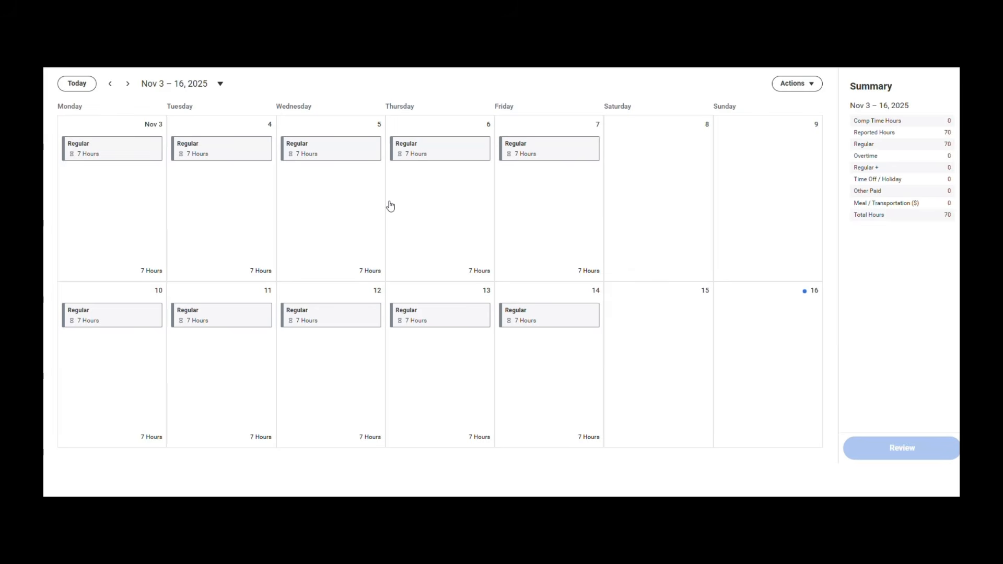
Change the calendar to the pay period starting October 20, 2025
left_click(220, 84)
left_click(226, 163)
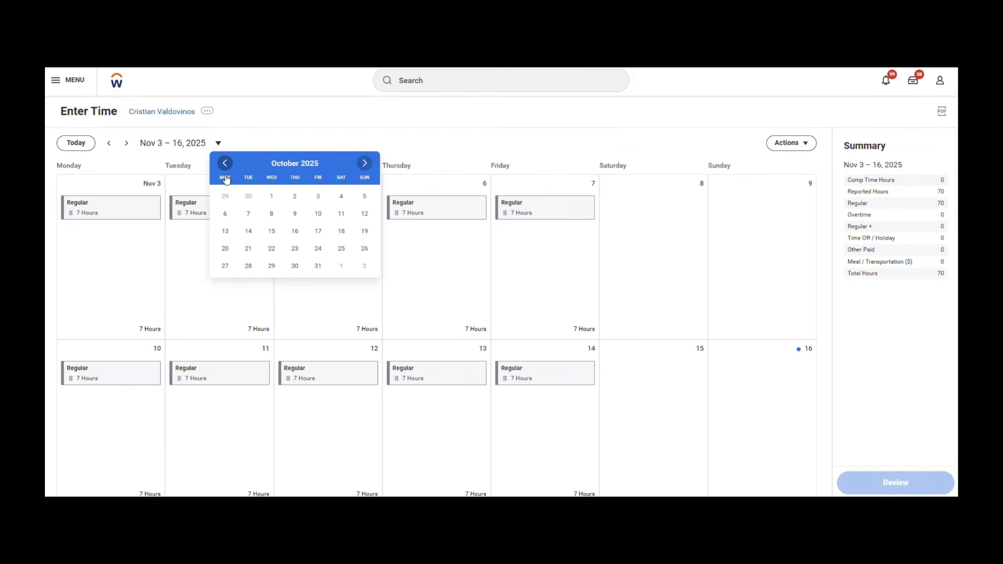
left_click(225, 250)
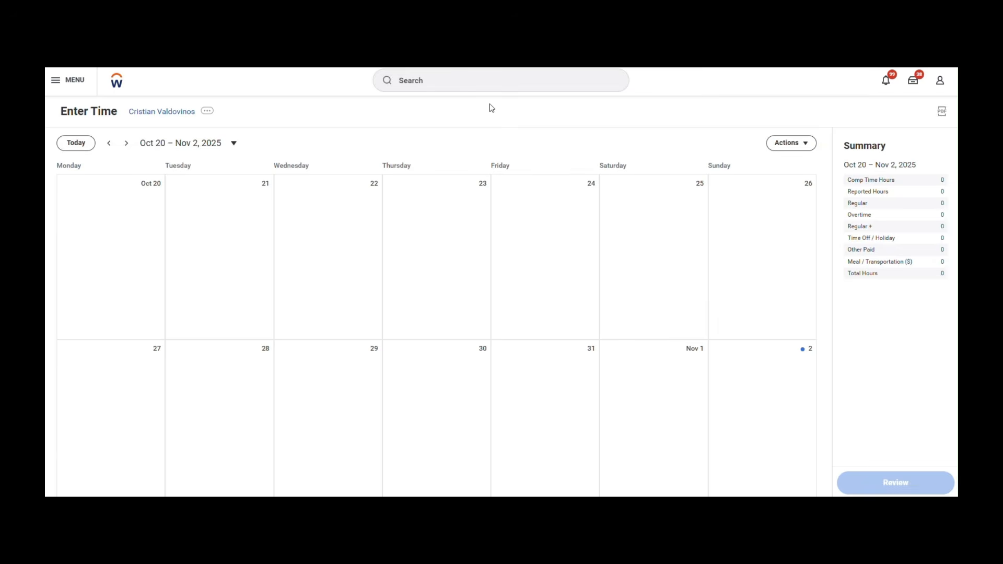
Start an auto-fill from schedule for the week 10/20/2025 - 10/26/2025 and bring up its scheduled hours
left_click(803, 149)
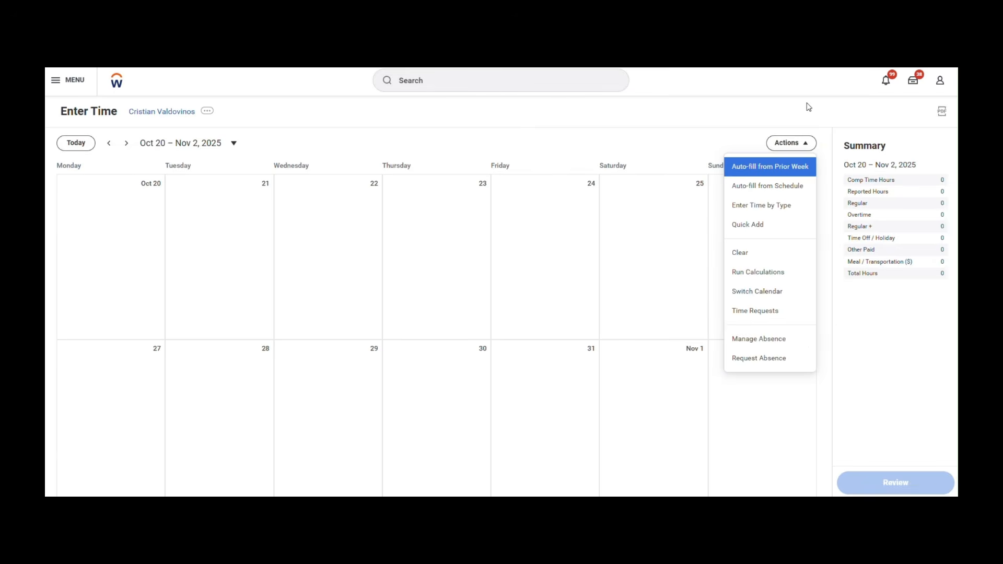
left_click(786, 196)
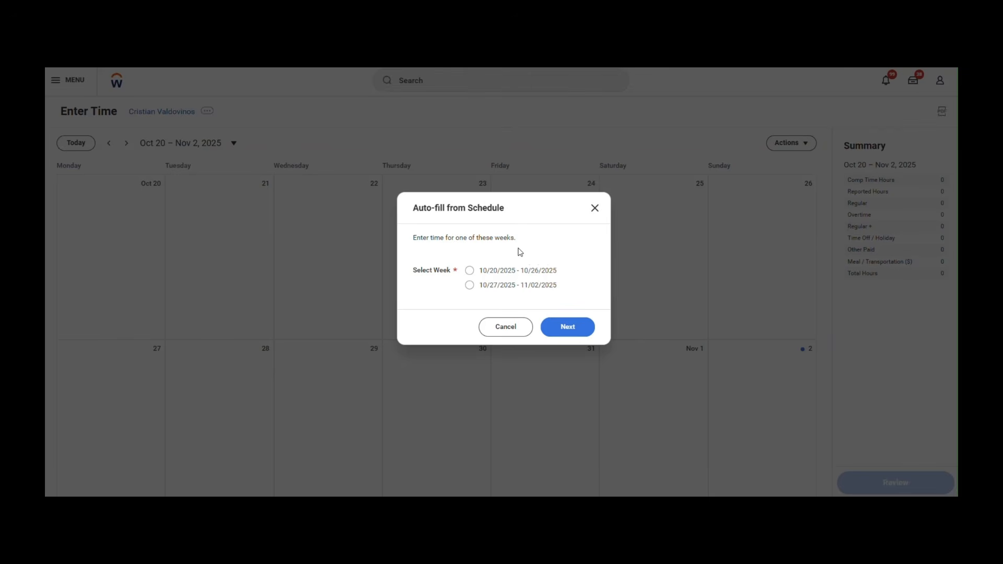
left_click(547, 270)
left_click(578, 329)
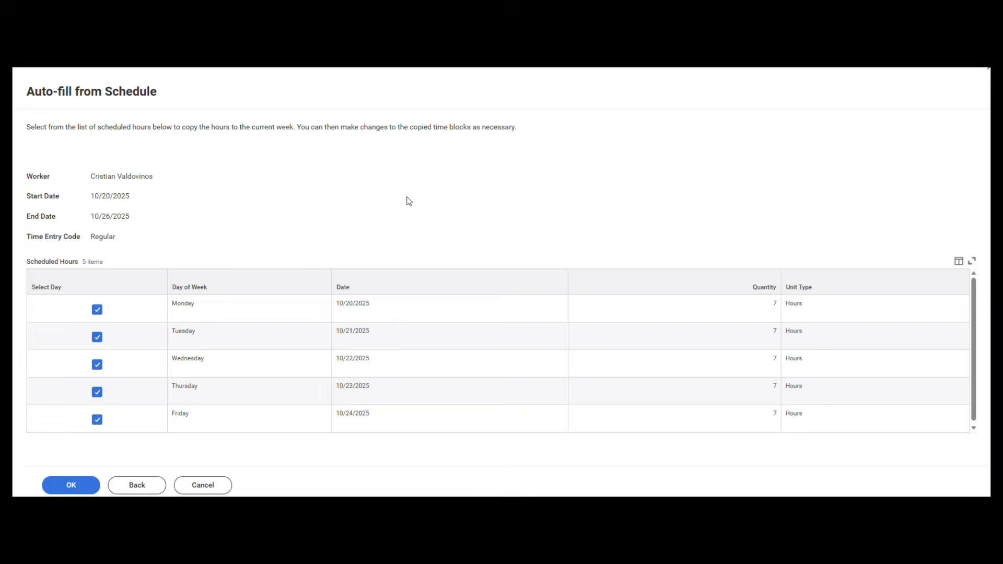
left_click(98, 312)
left_click(97, 337)
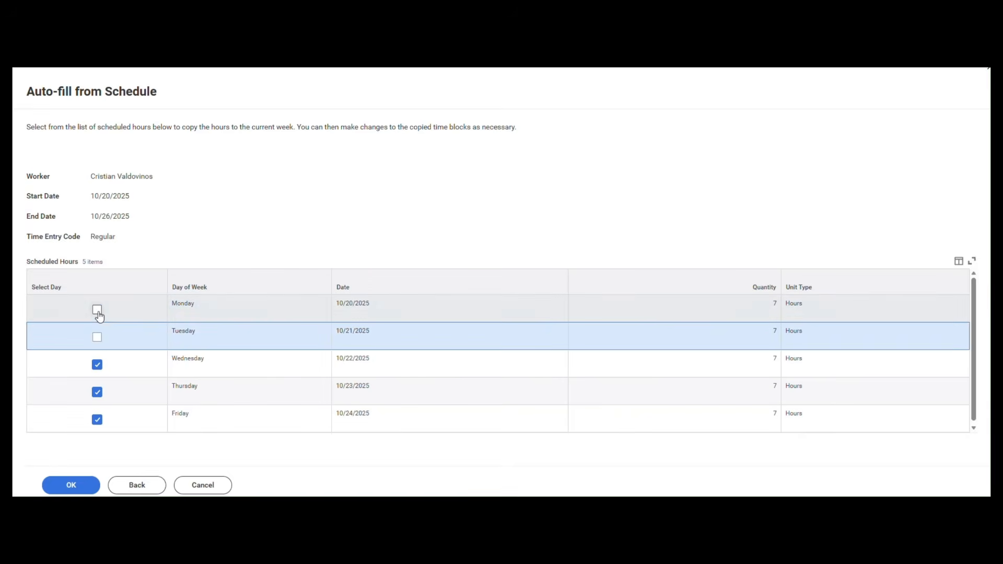
left_click(96, 310)
left_click(97, 338)
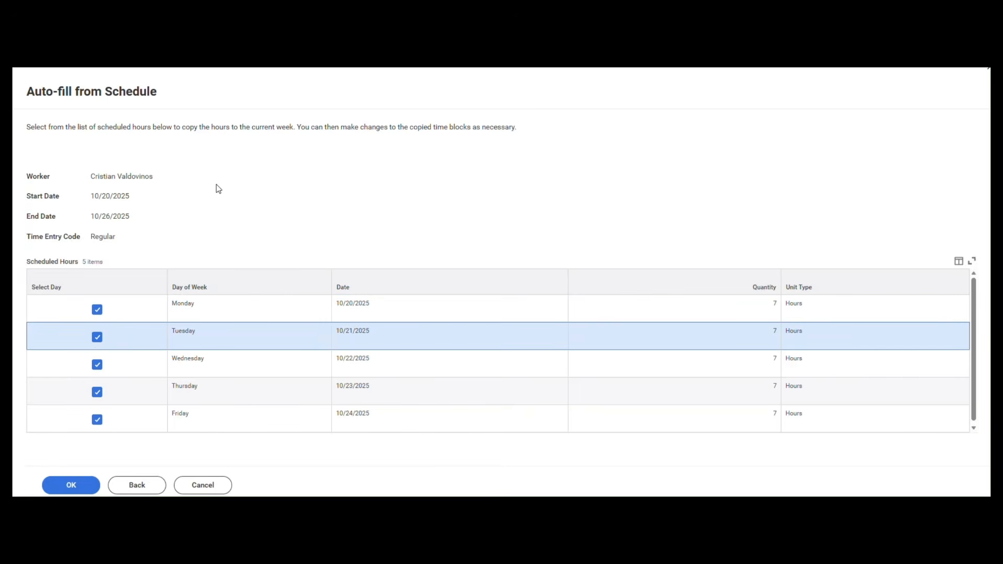
Exclude Tuesday, 10/21/2025, from the scheduled hours and copy the remaining days into the week
left_click(97, 337)
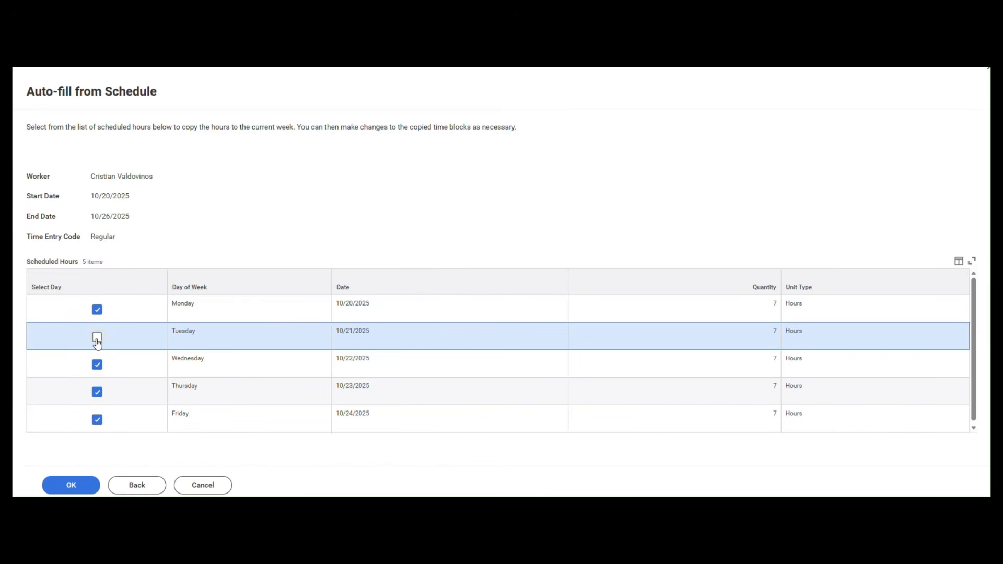
left_click(69, 486)
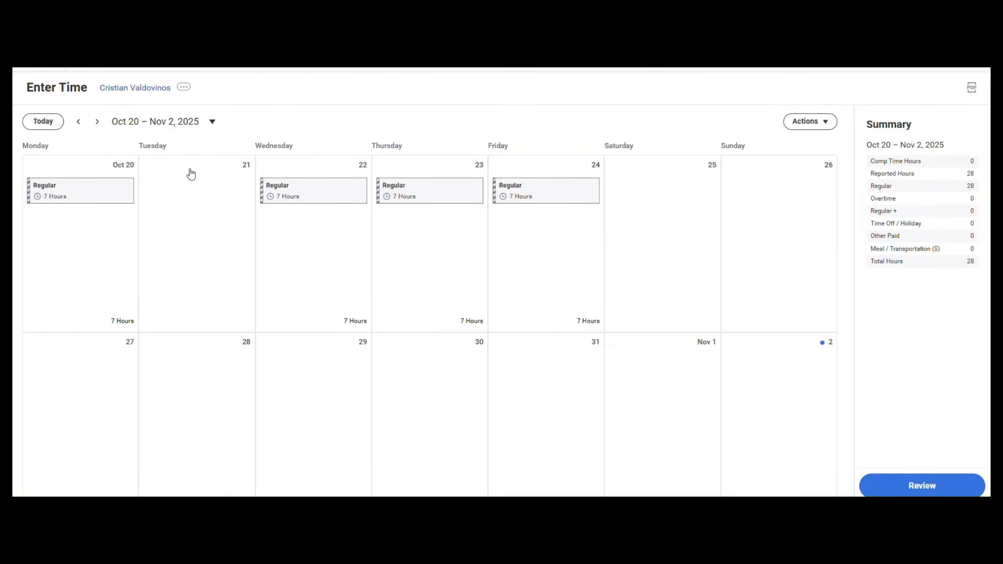
Enter 5 hours of Regular time for Tuesday, October 21, 2025
left_click(187, 186)
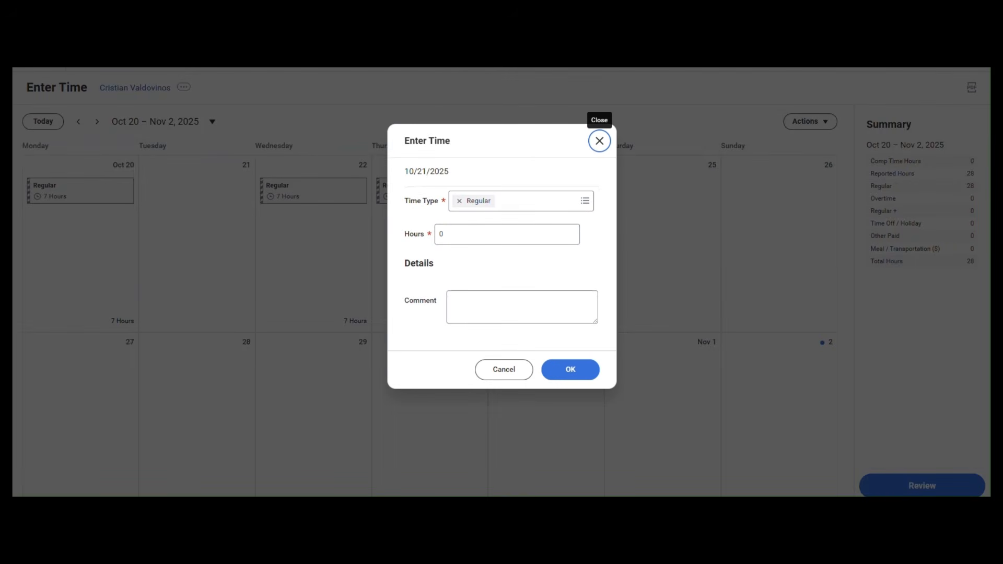
left_click(499, 234)
left_click_drag(499, 235, 434, 236)
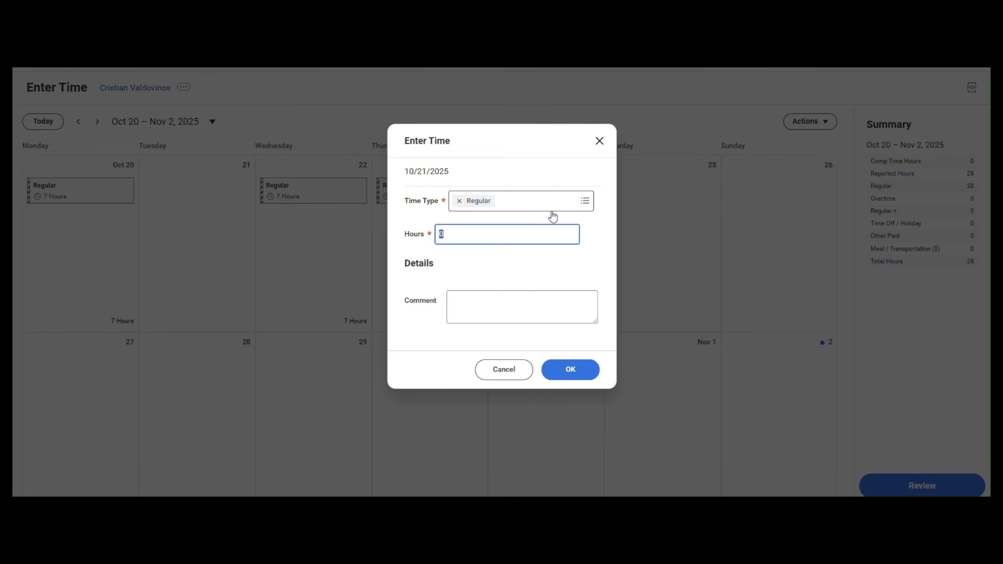
left_click(588, 368)
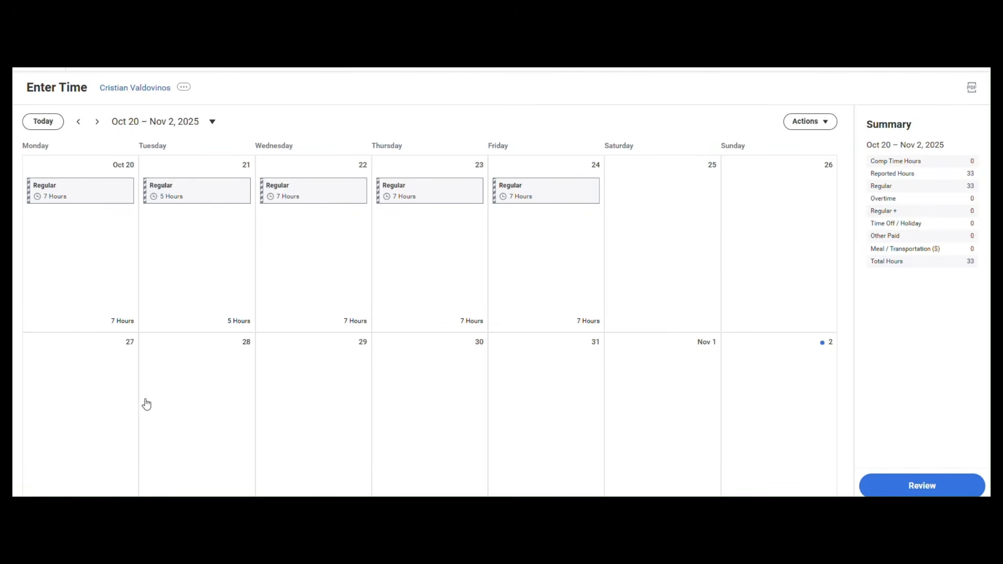
Auto-fill the week 10/27/2025 - 11/02/2025 from the schedule, leaving out Thursday 10/30/2025 and Friday 10/31/2025
left_click(811, 126)
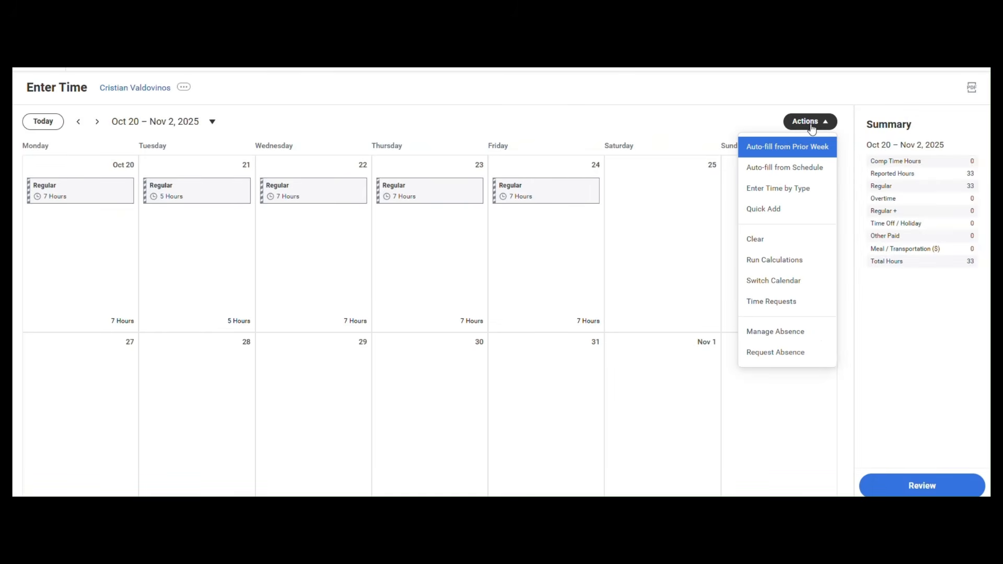
left_click(795, 170)
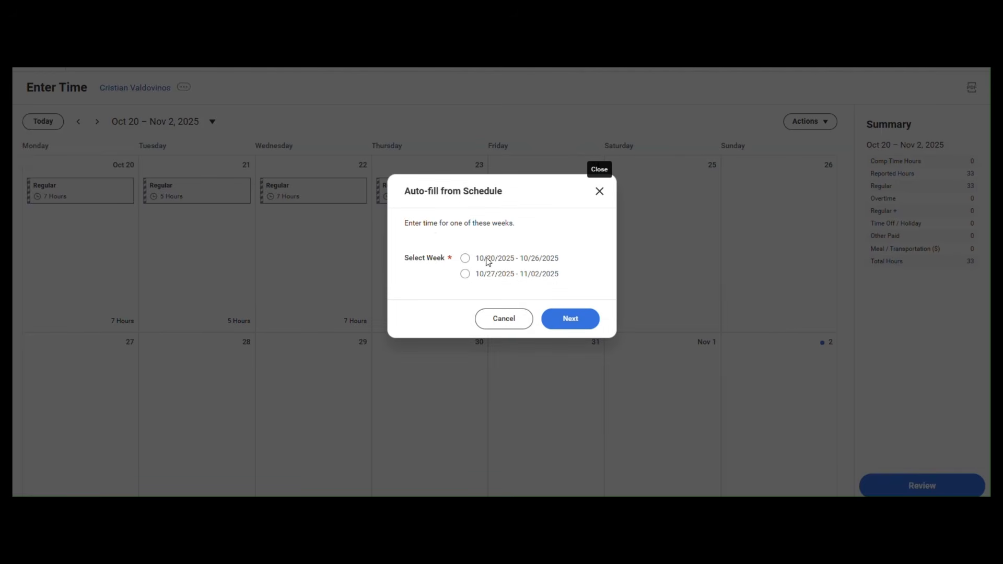
left_click(464, 275)
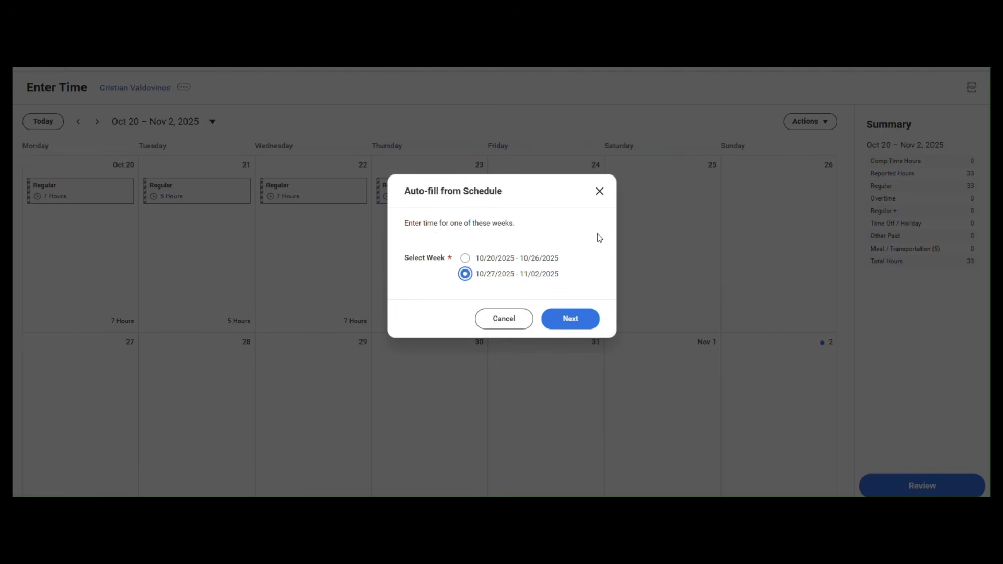
left_click(586, 325)
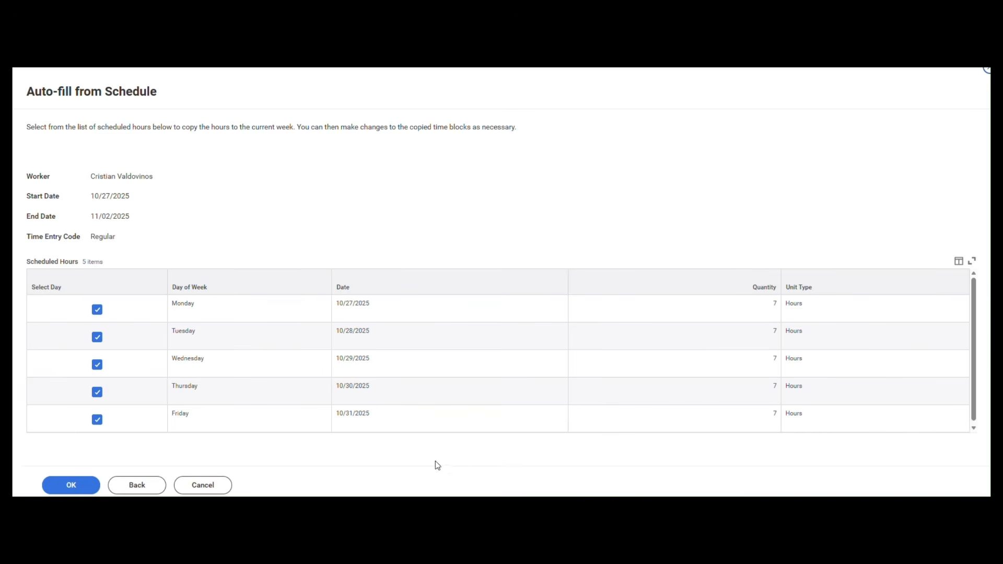
left_click(97, 393)
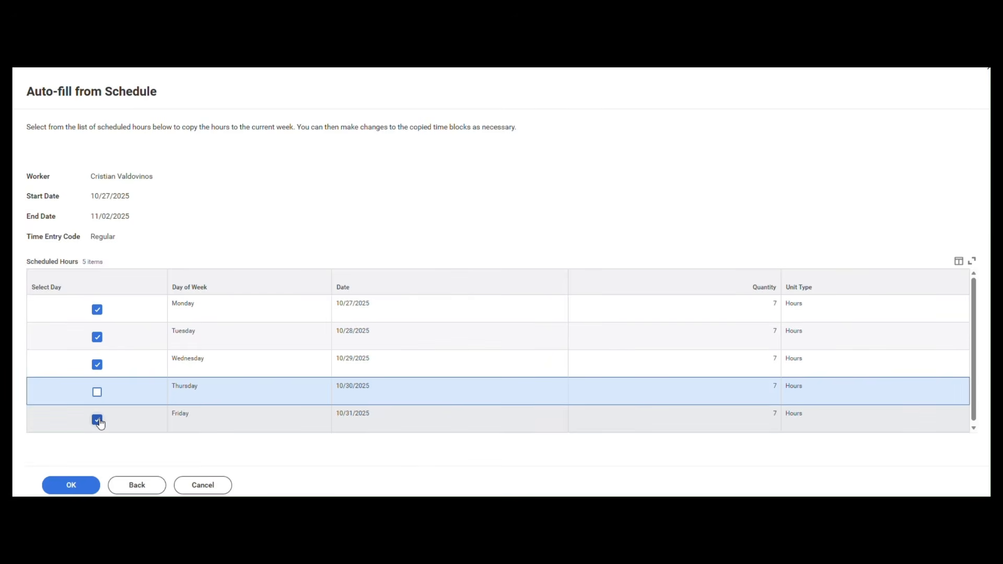
left_click(98, 421)
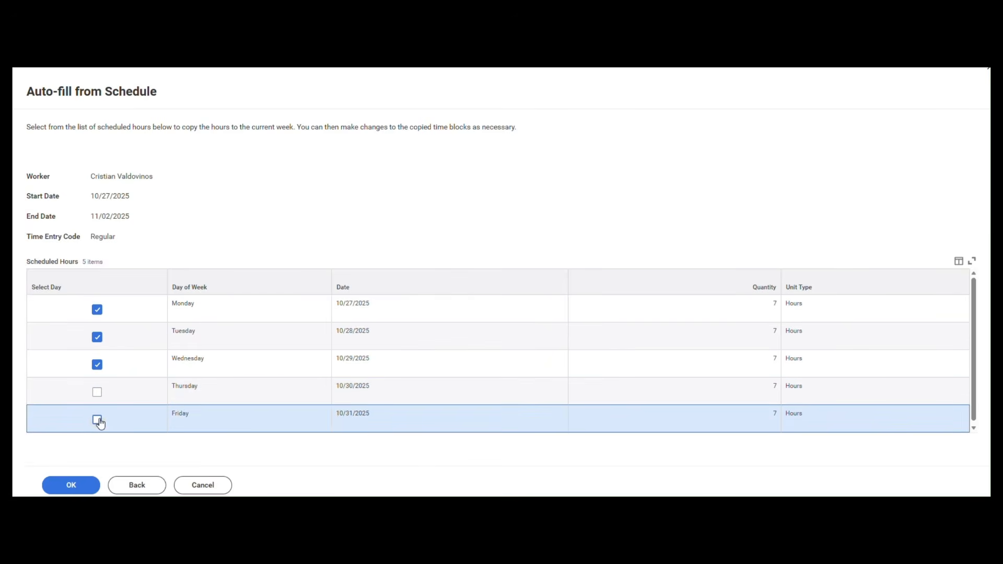
left_click(78, 478)
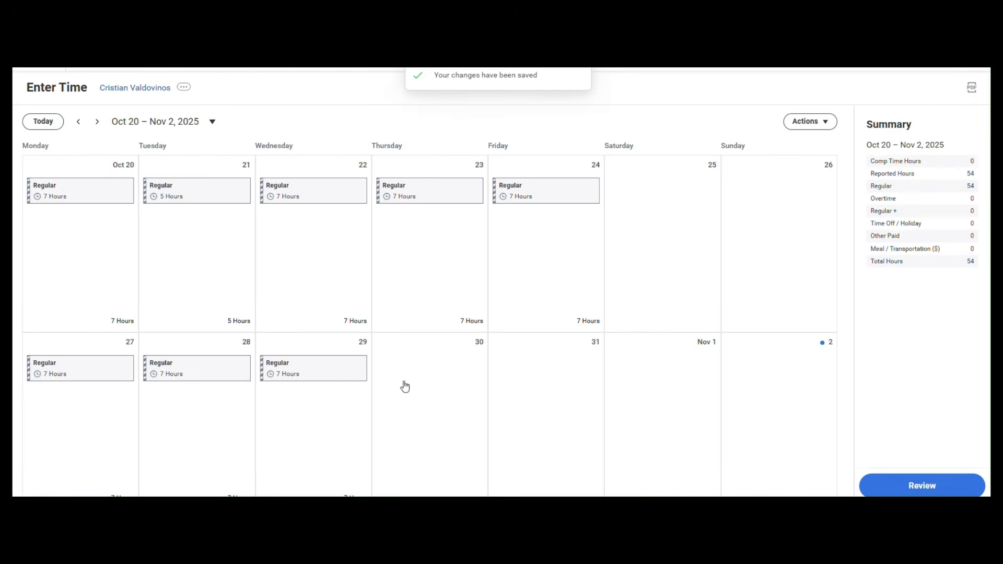
Enter 2 hours of Other Authorized Hours for Thursday, October 30, 2025
left_click(433, 368)
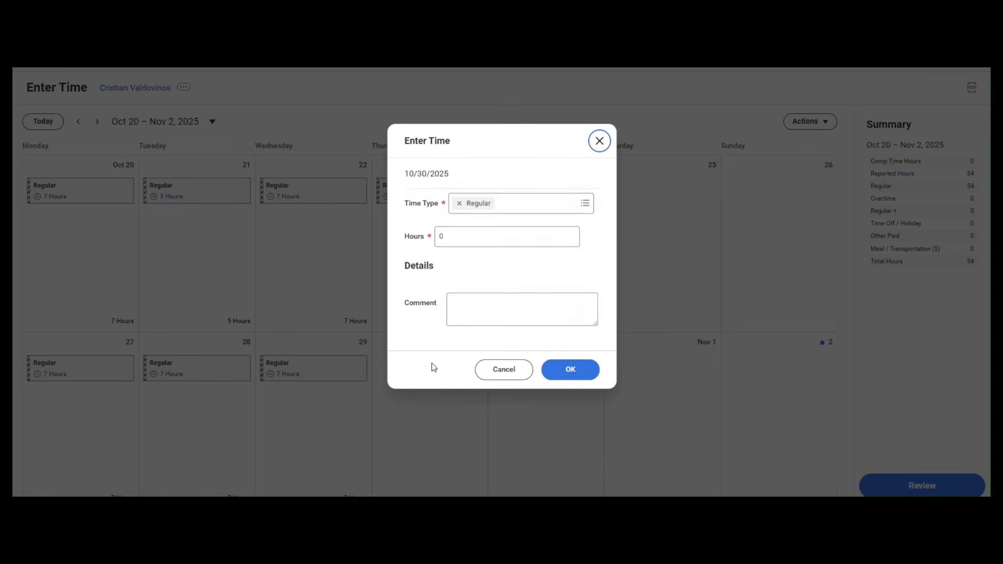
left_click(584, 204)
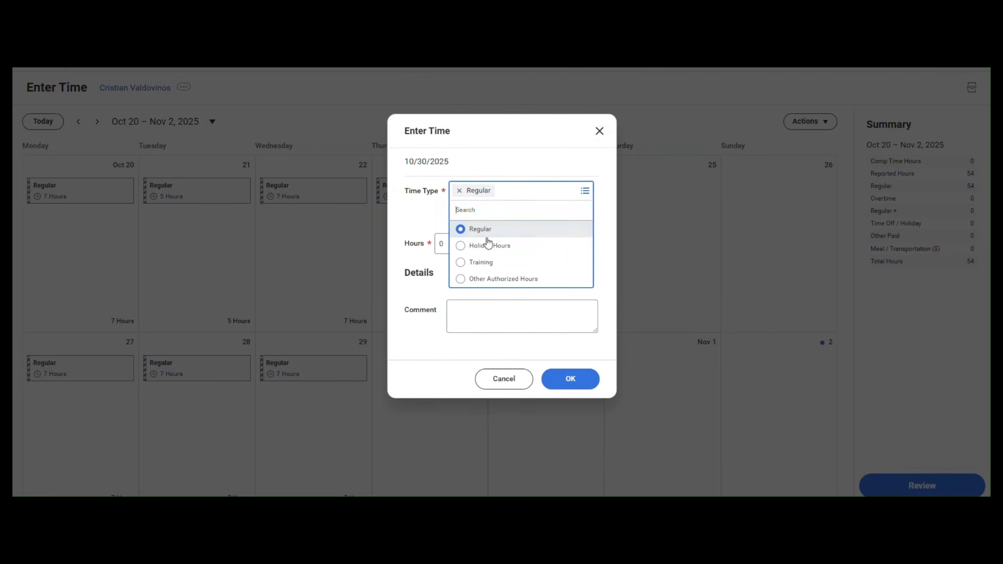
left_click(490, 281)
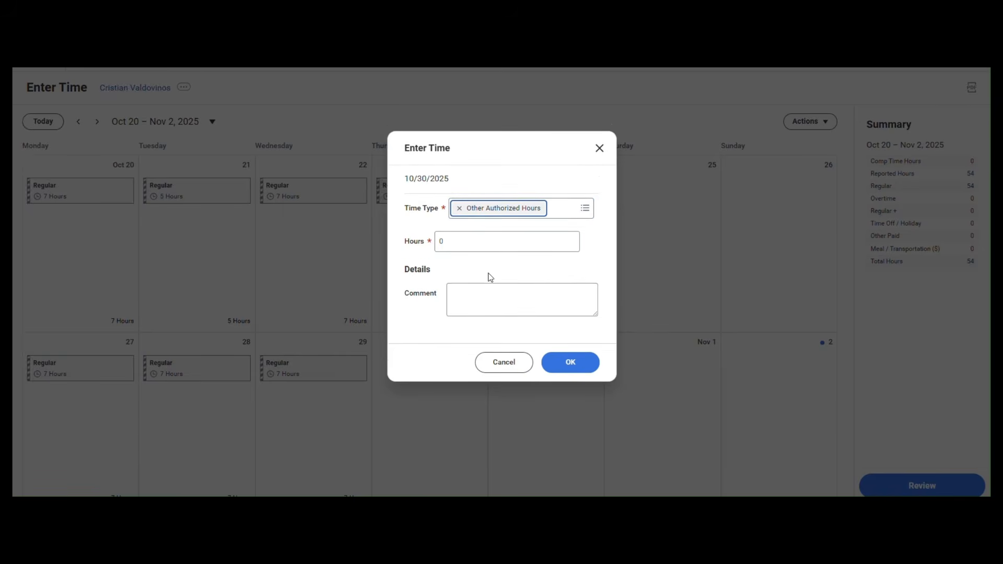
left_click(517, 241)
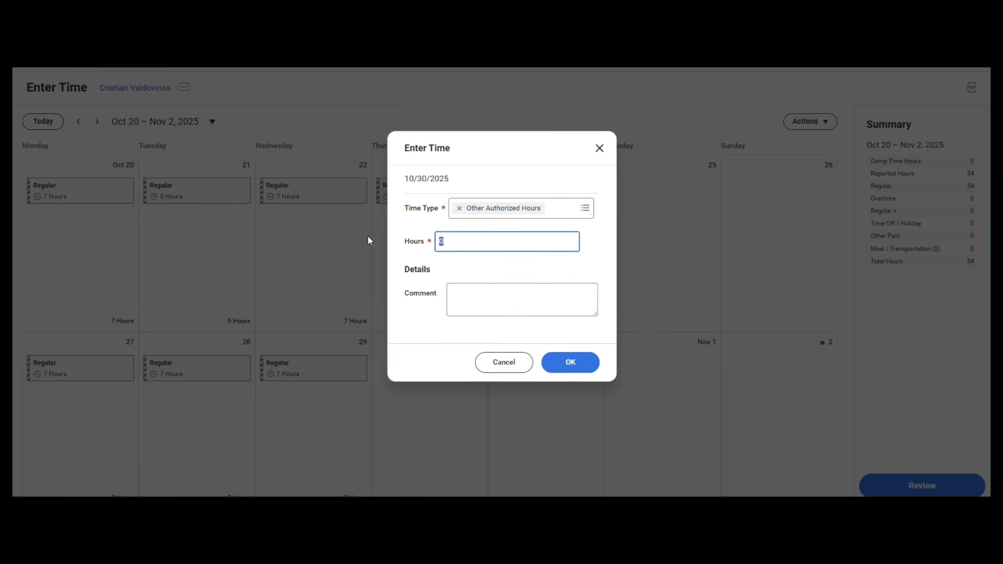
type("2")
left_click(584, 363)
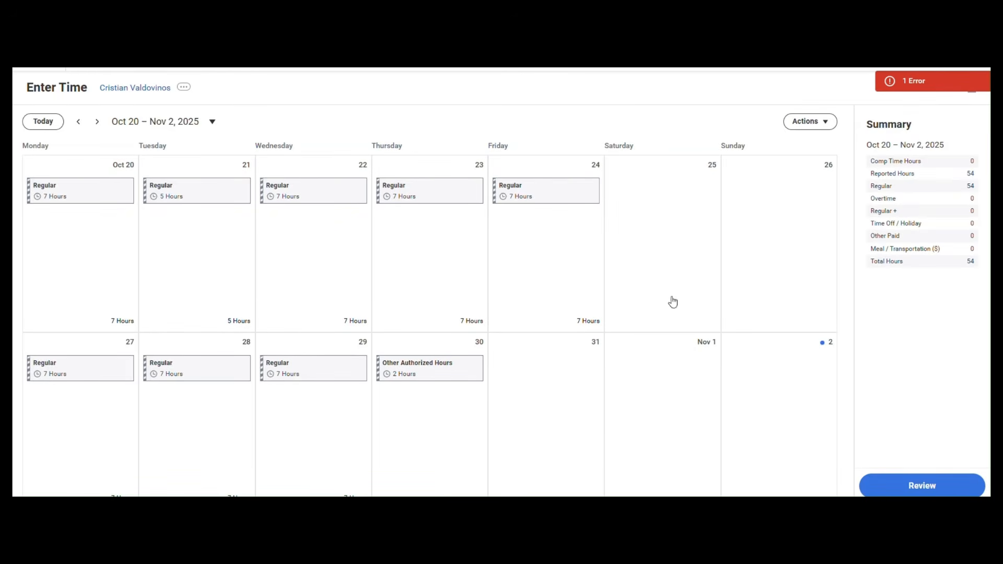
Check the reported error and add the comment "Work trip" to the Other Authorized Hours entry on October 30, 2025
left_click(891, 83)
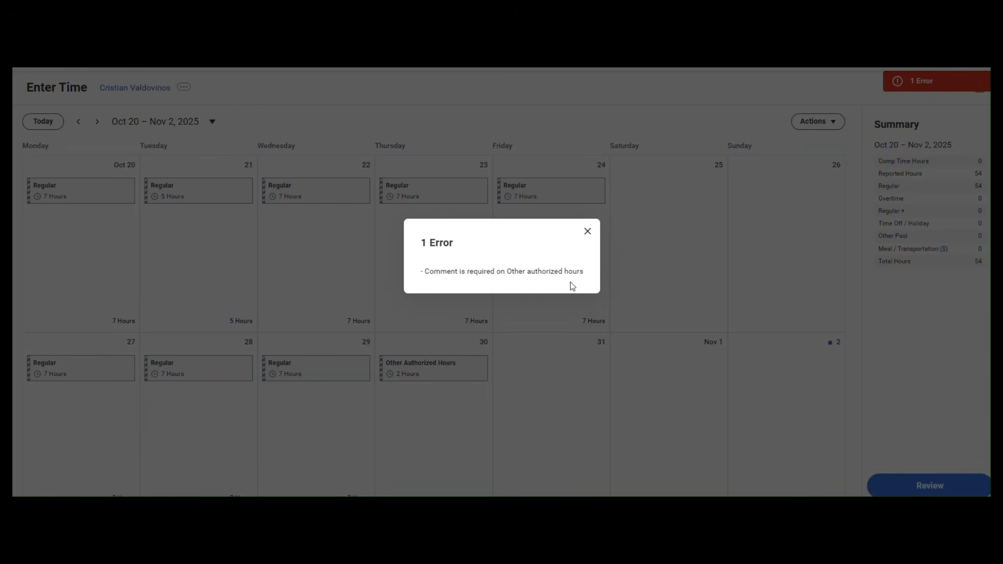
left_click(587, 231)
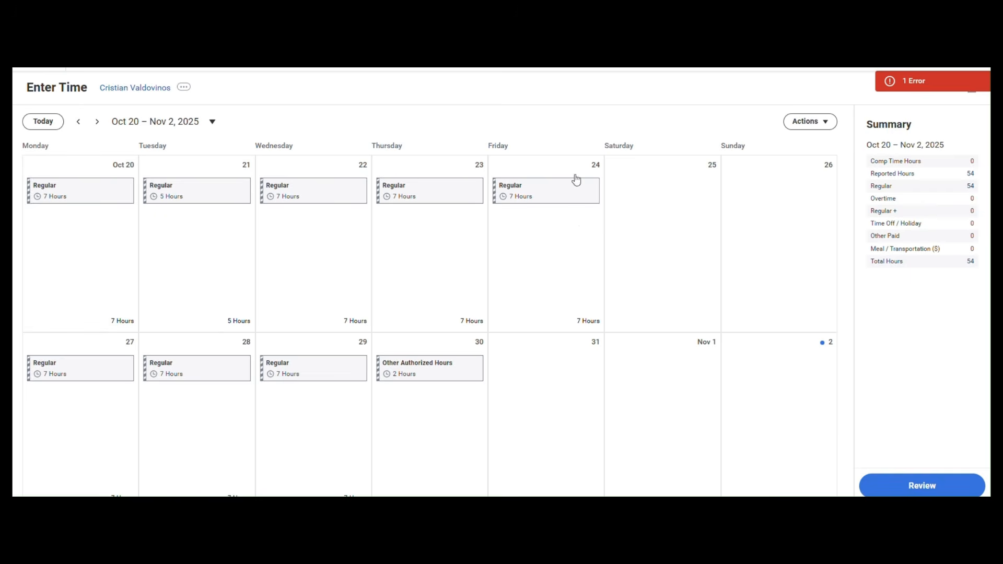
left_click(426, 372)
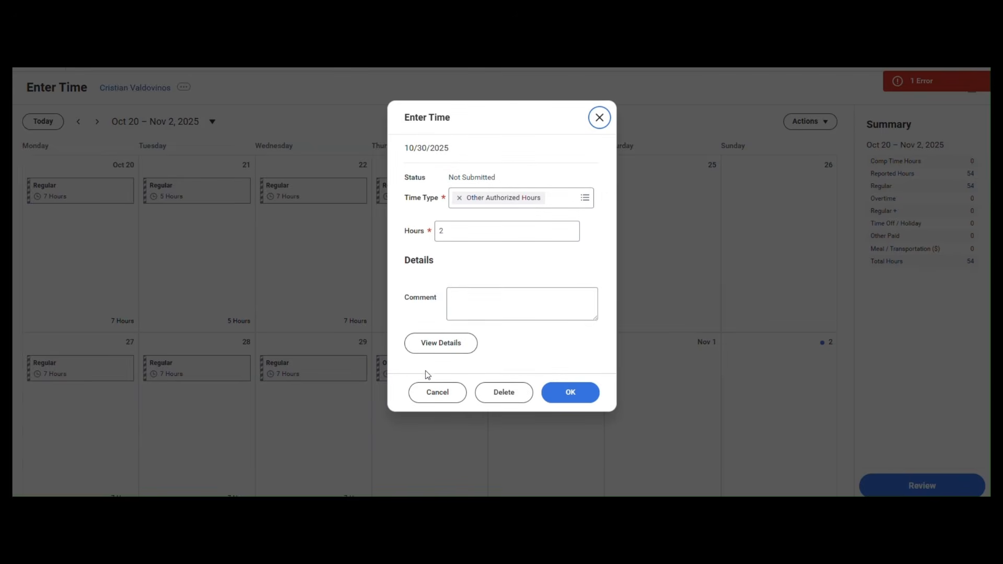
left_click(482, 313)
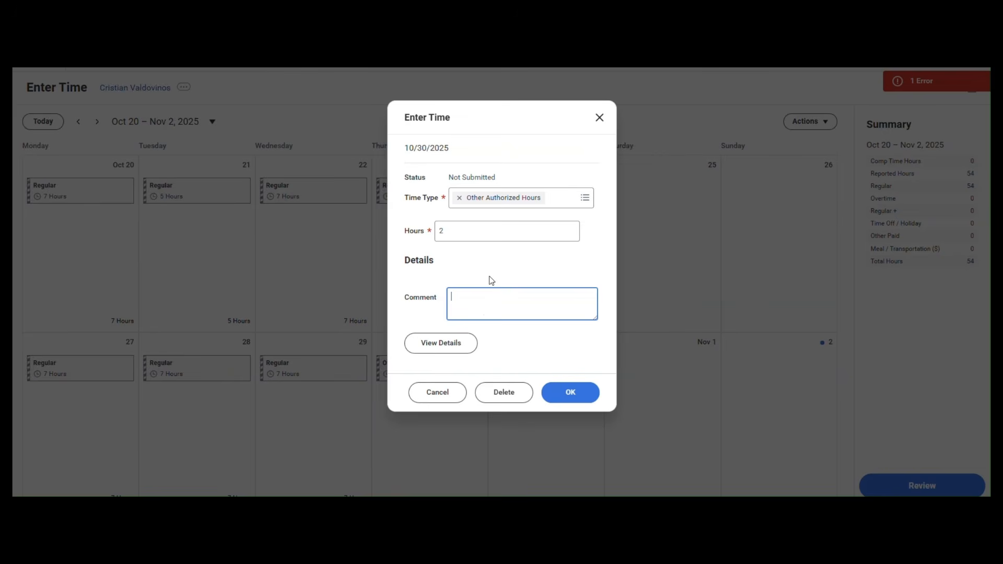
type("Work trip")
left_click(587, 204)
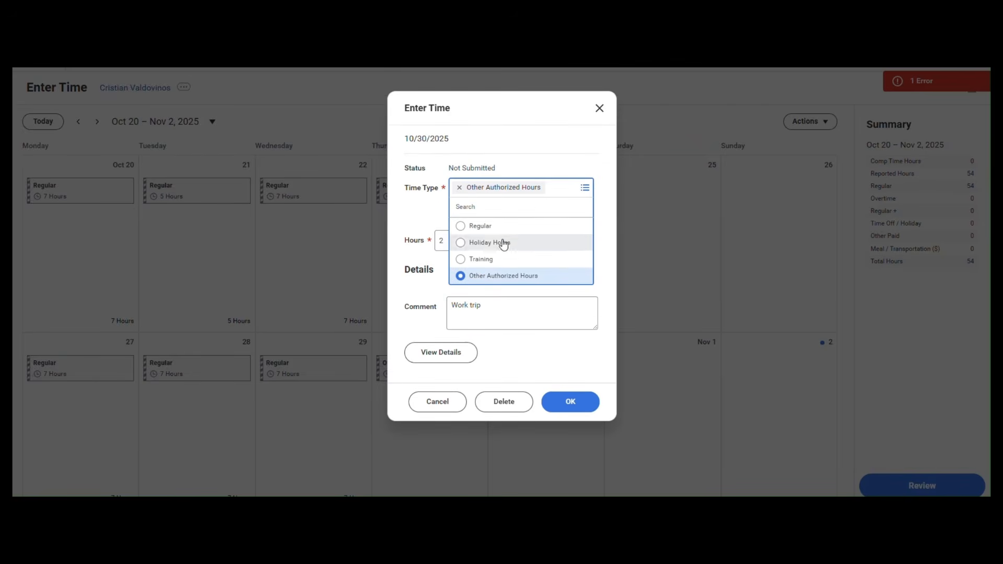
left_click(560, 403)
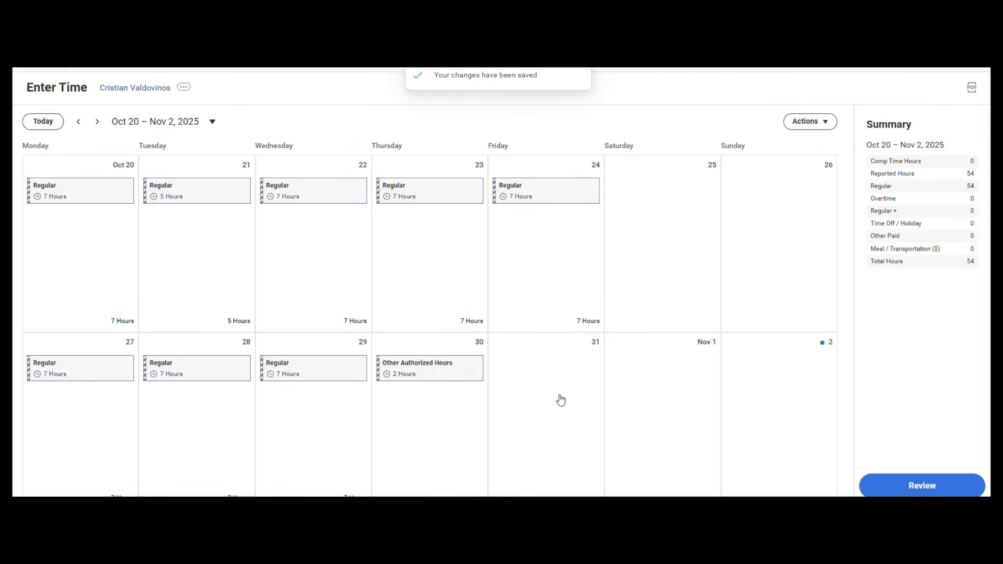
Start a time entry for Friday, October 31, 2025, trying the Holiday Hours and Training time types and returning to Regular
left_click(562, 360)
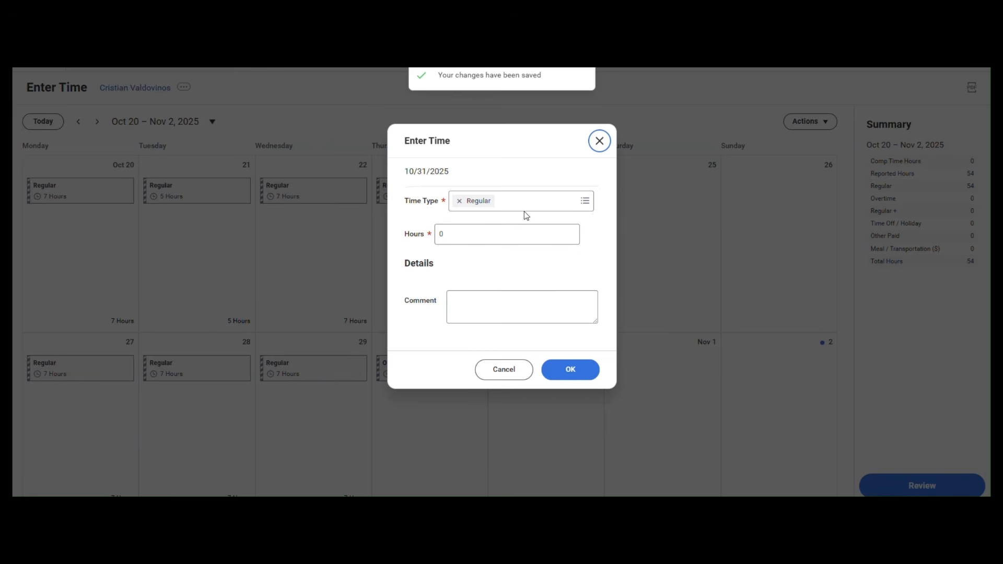
left_click(584, 203)
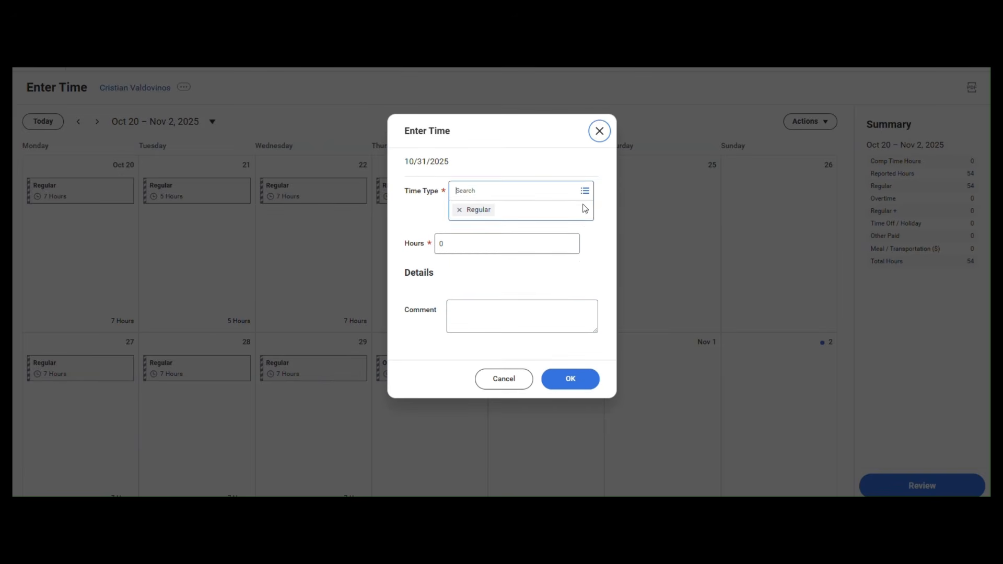
left_click(492, 253)
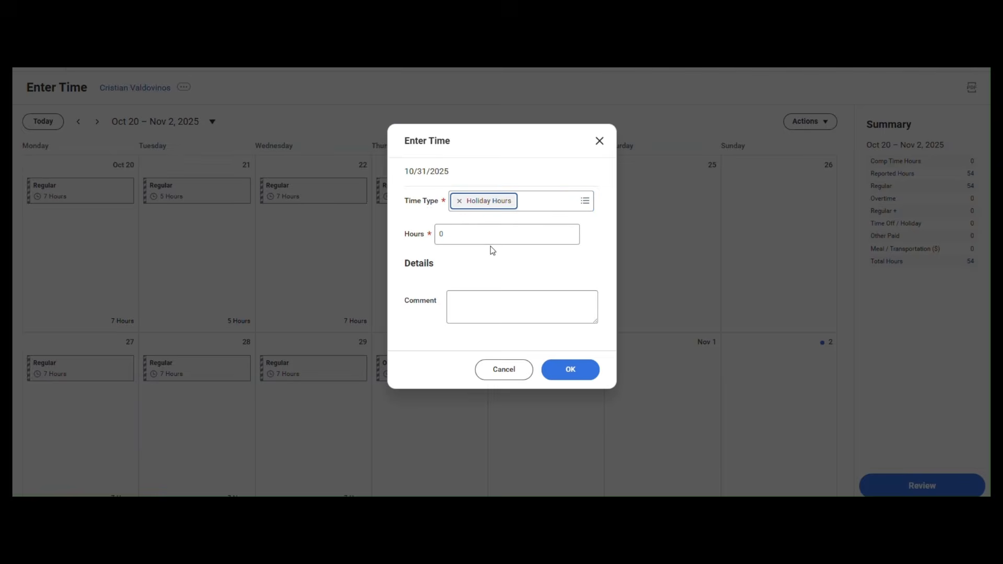
left_click(584, 201)
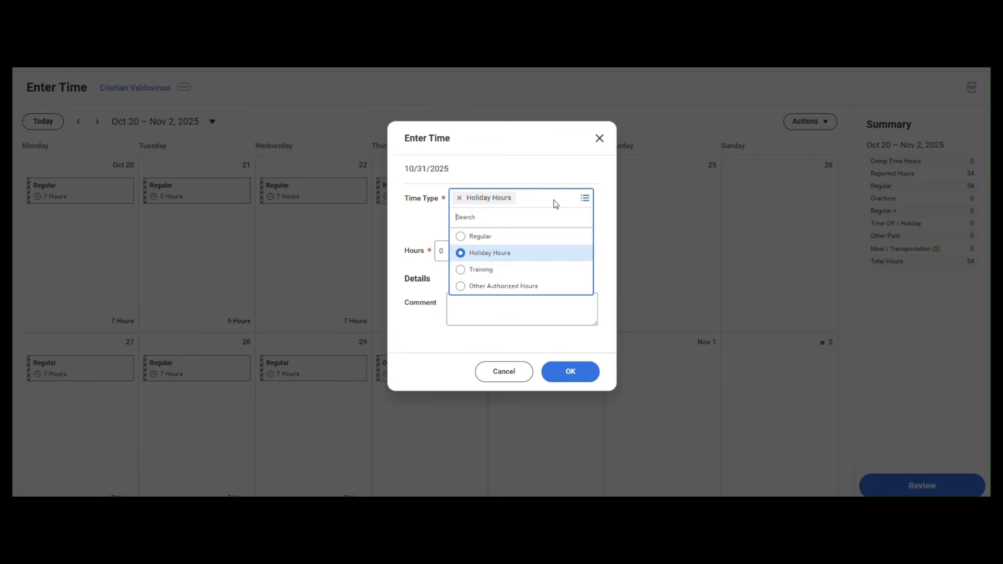
left_click(496, 270)
left_click(585, 204)
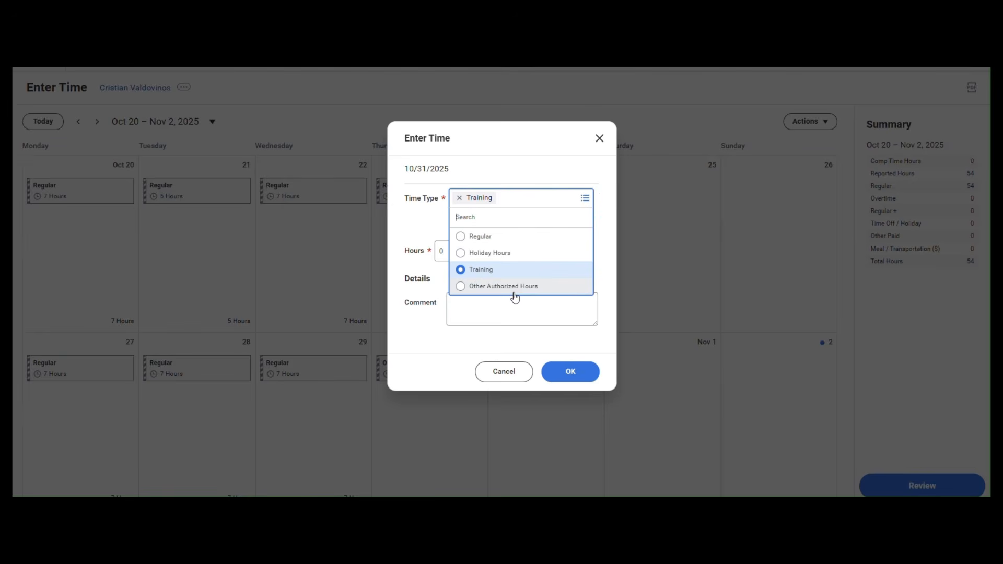
left_click(503, 237)
Set the October 31, 2025 Regular entry to 6 hours and save it
left_click(501, 238)
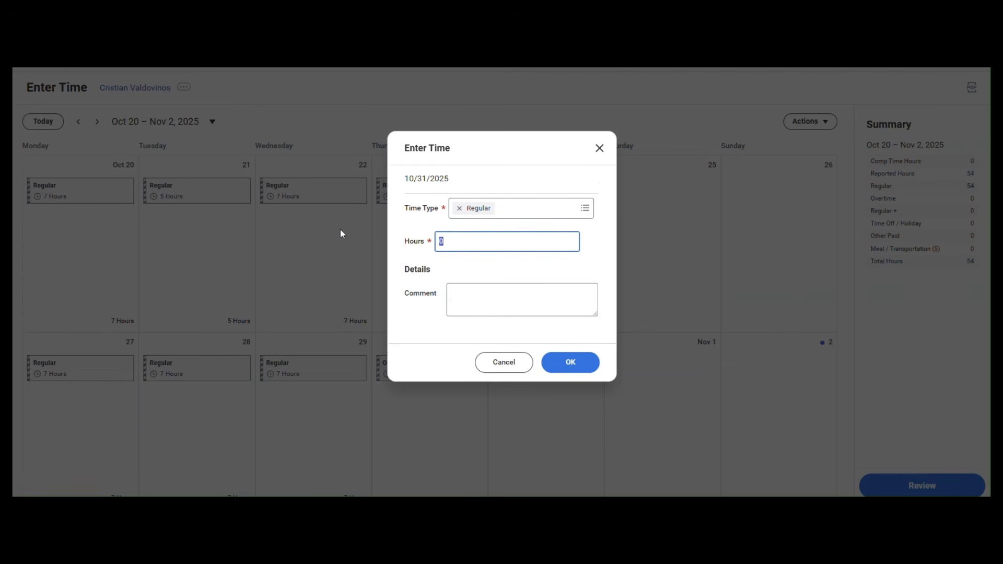
type("6")
left_click(569, 361)
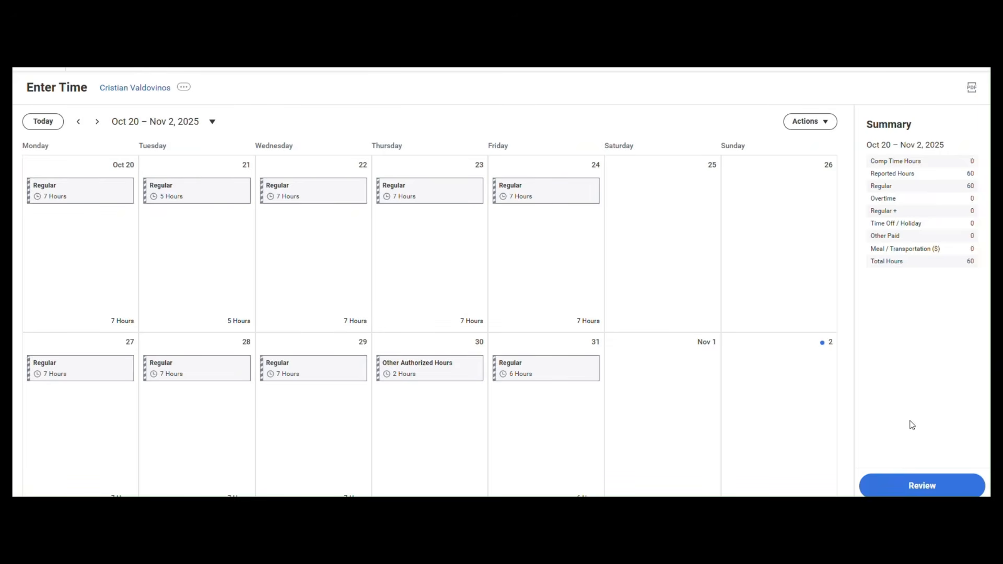
Review the time entered for October 20 – November 2, 2025 and submit it for approval
left_click(932, 489)
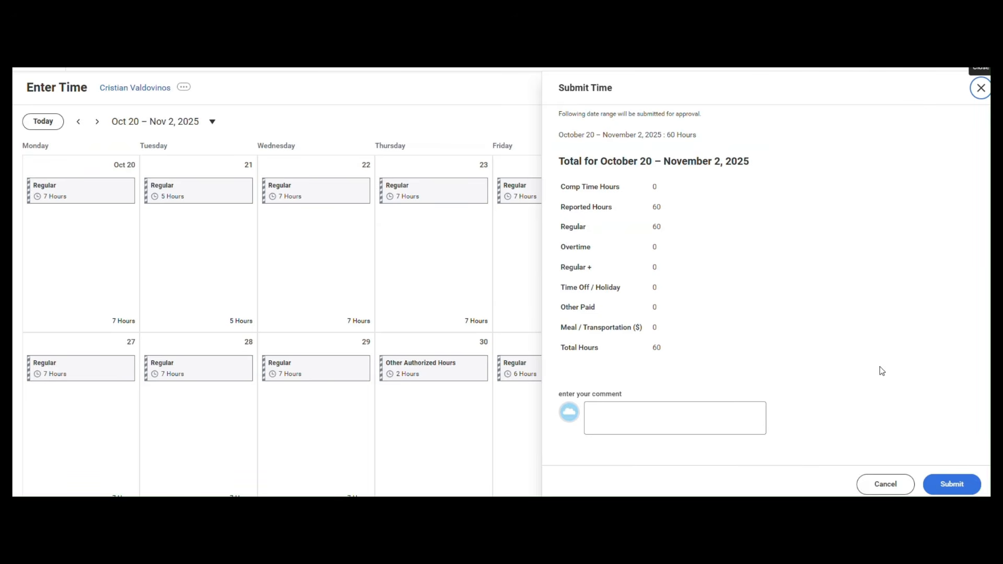
left_click(952, 483)
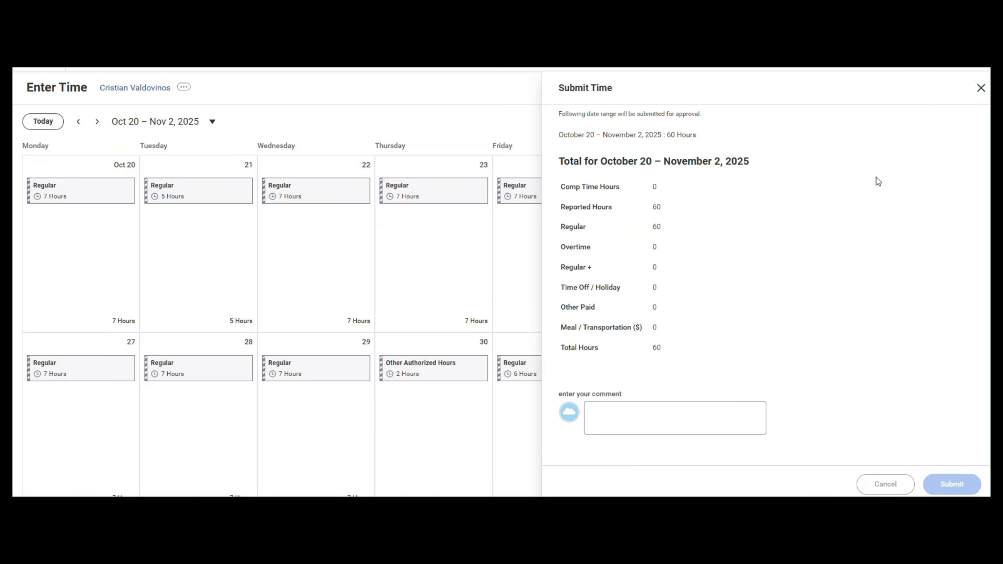